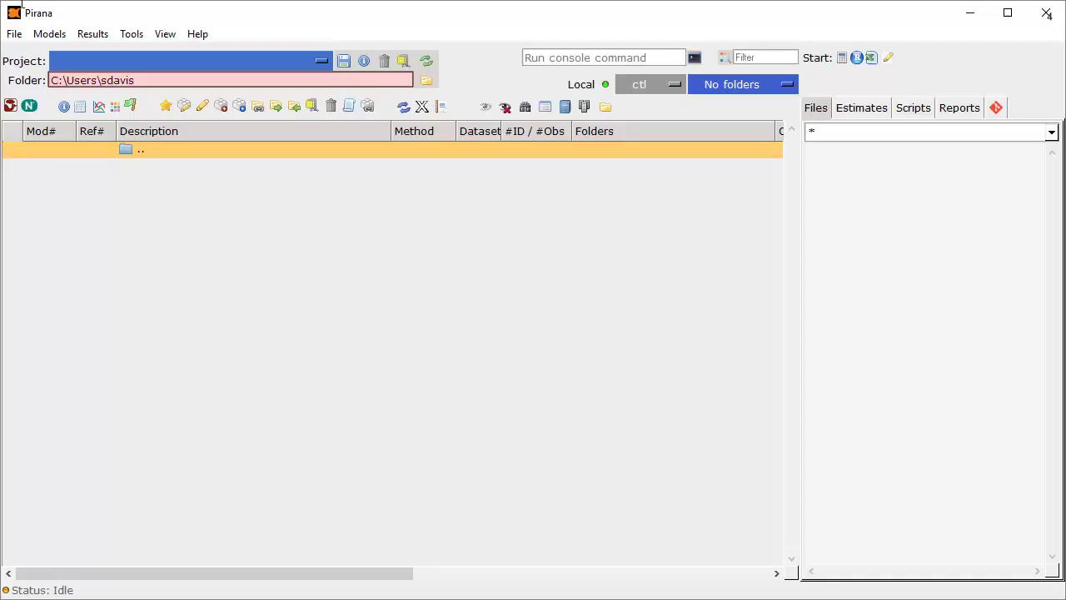
# Point the Folder field at C:\pirana_work\CU_tutorial so pktab1 is listed
pyautogui.moveTo(66, 79); pyautogui.dragTo(283, 95)
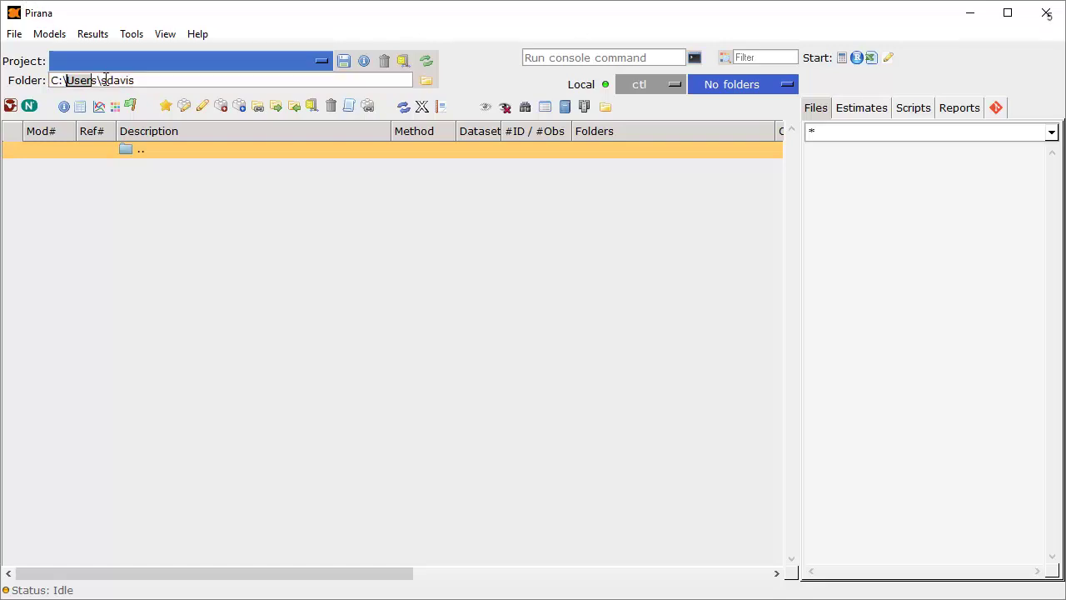
pyautogui.write('pirana_work\\CU_tutorial')
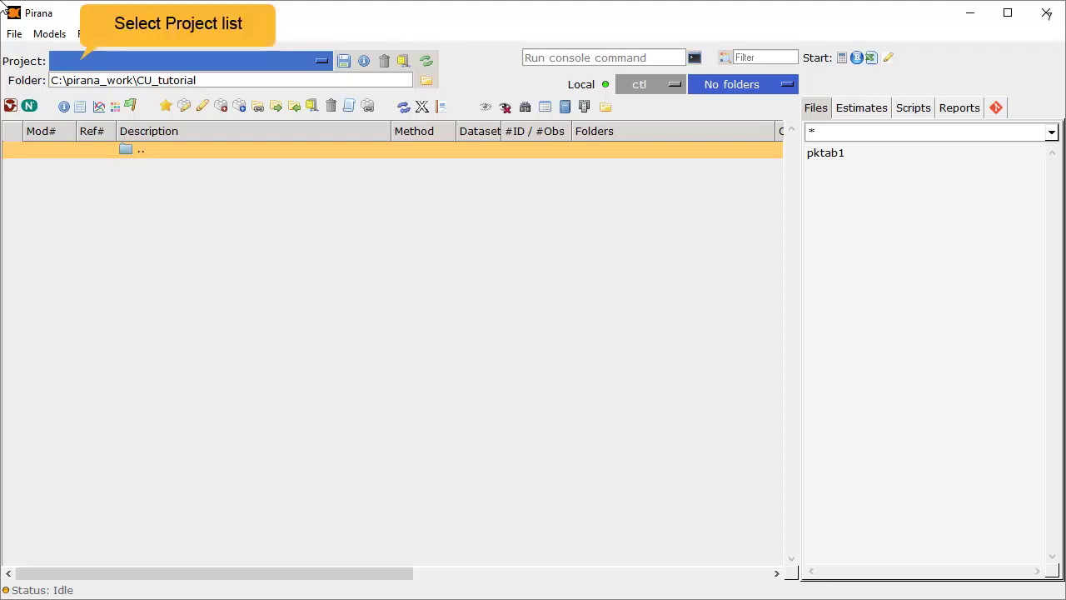
# Save the current folder as a new project named CU_tutorial
pyautogui.click(72, 61)
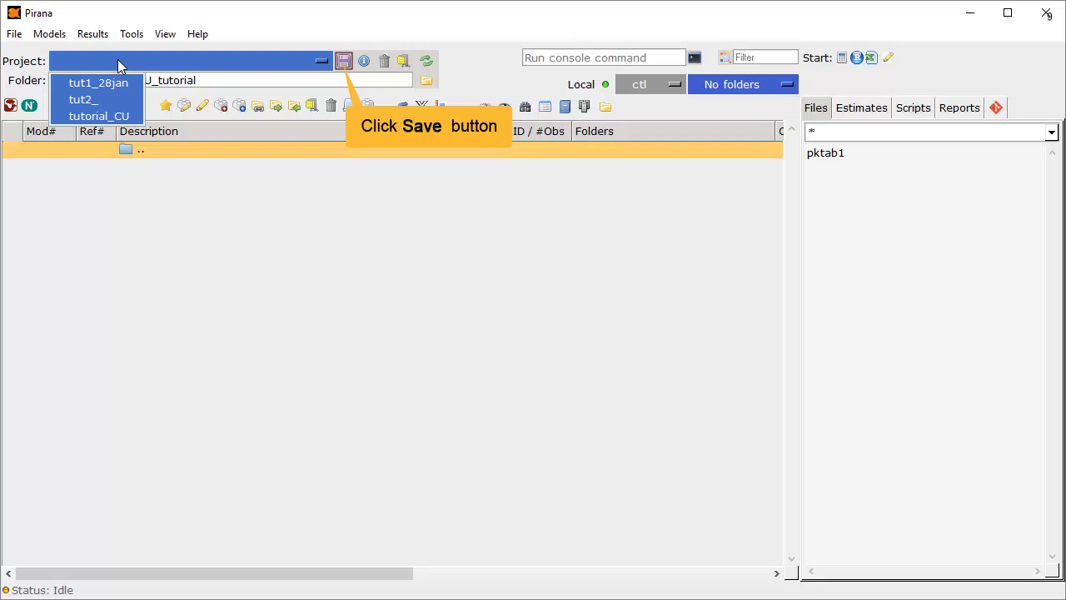
pyautogui.click(344, 61)
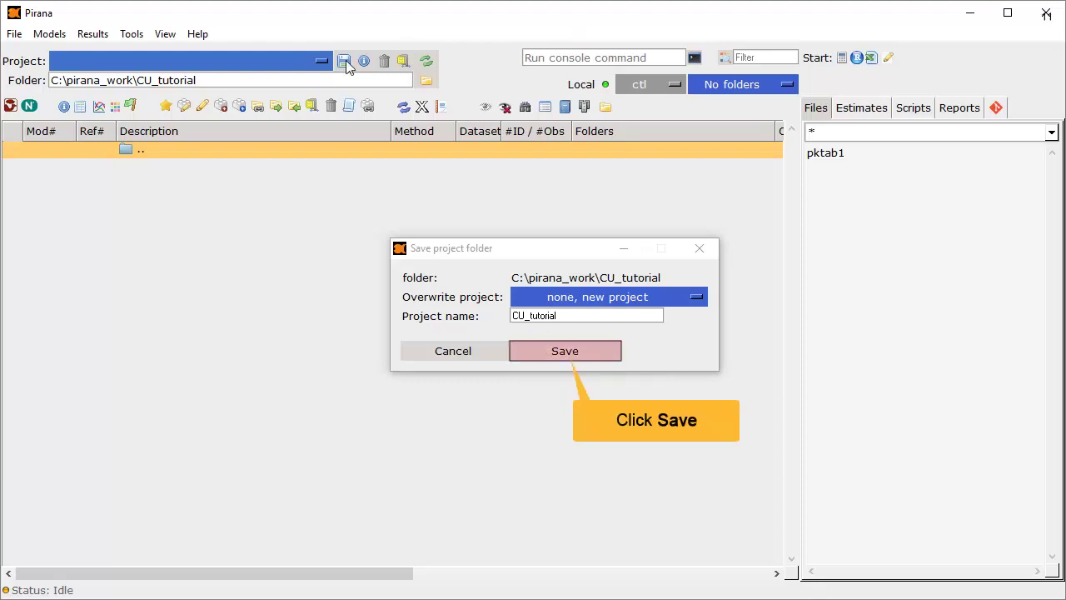
pyautogui.click(563, 354)
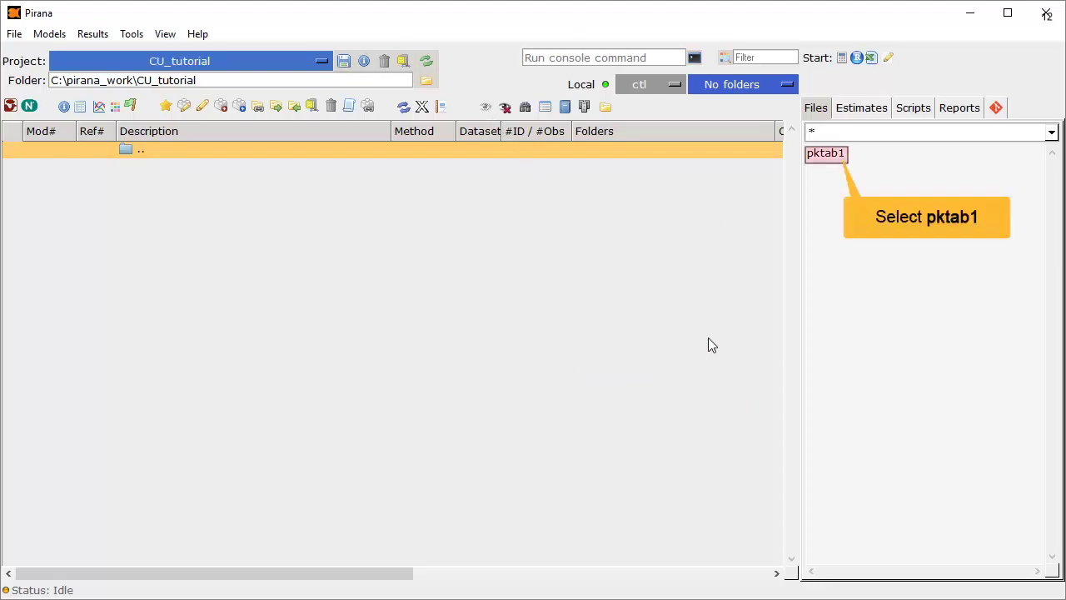
# Open the pktab1 data file in the Data Inspector
pyautogui.click(834, 156)
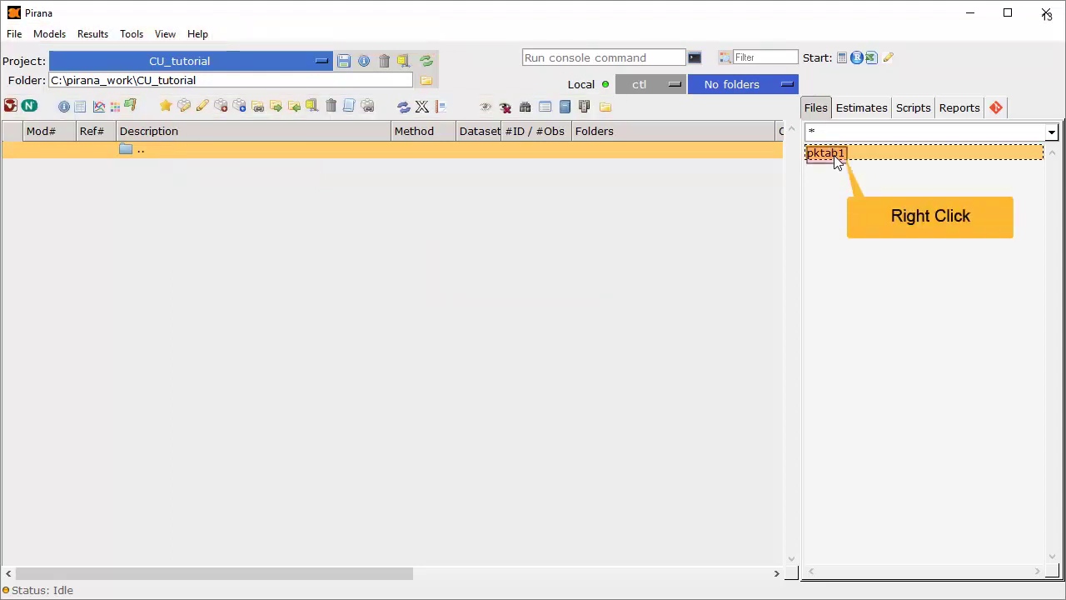
pyautogui.rightClick(833, 155)
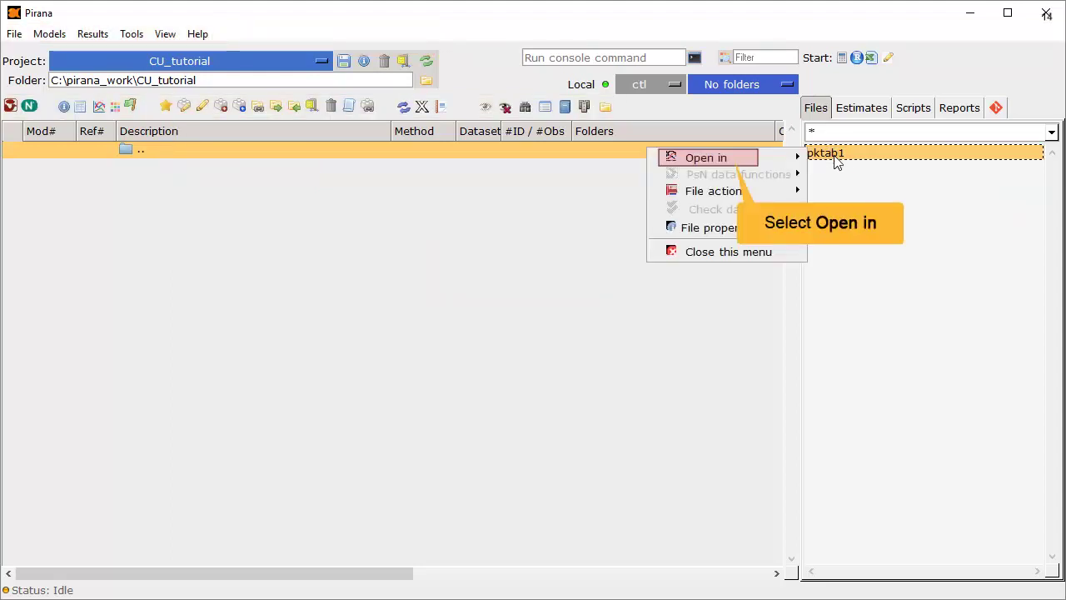
pyautogui.click(722, 159)
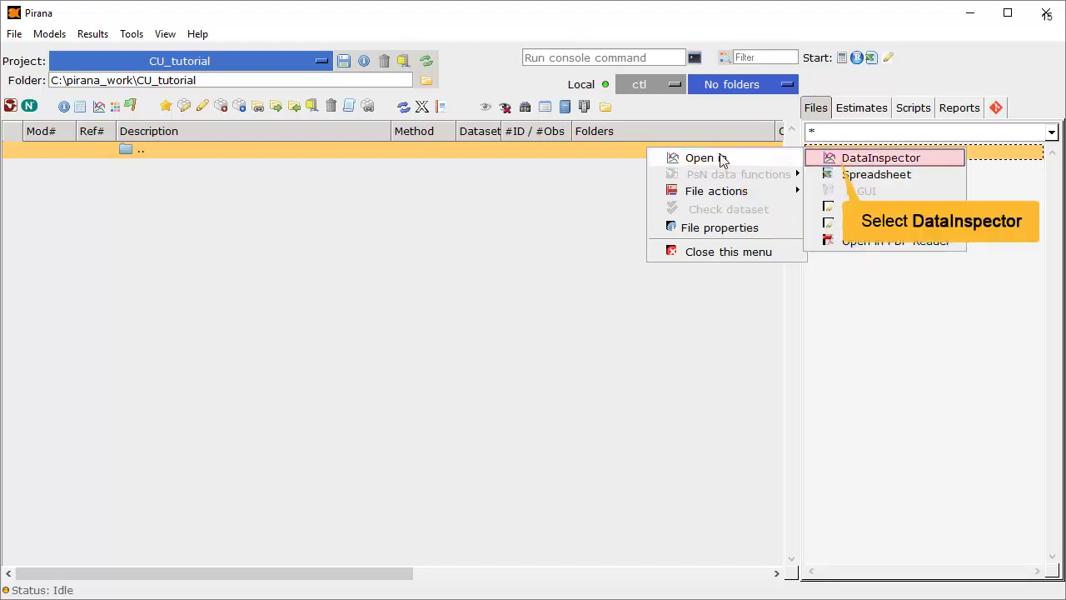
pyautogui.click(833, 160)
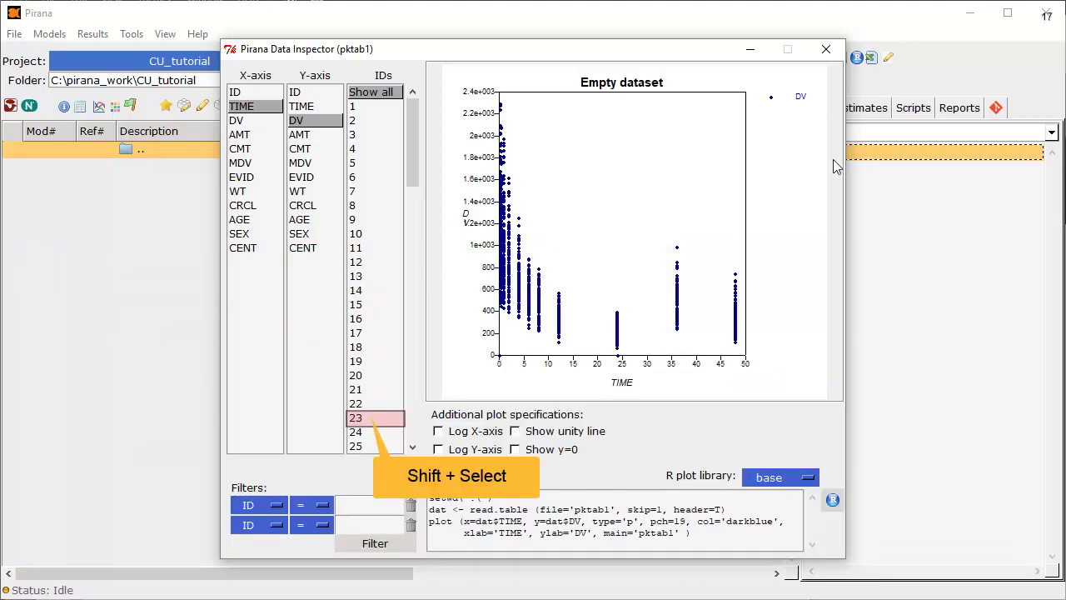
# Plot subjects 10–23 on a log y-axis, then show all subjects
pyautogui.click(364, 419)
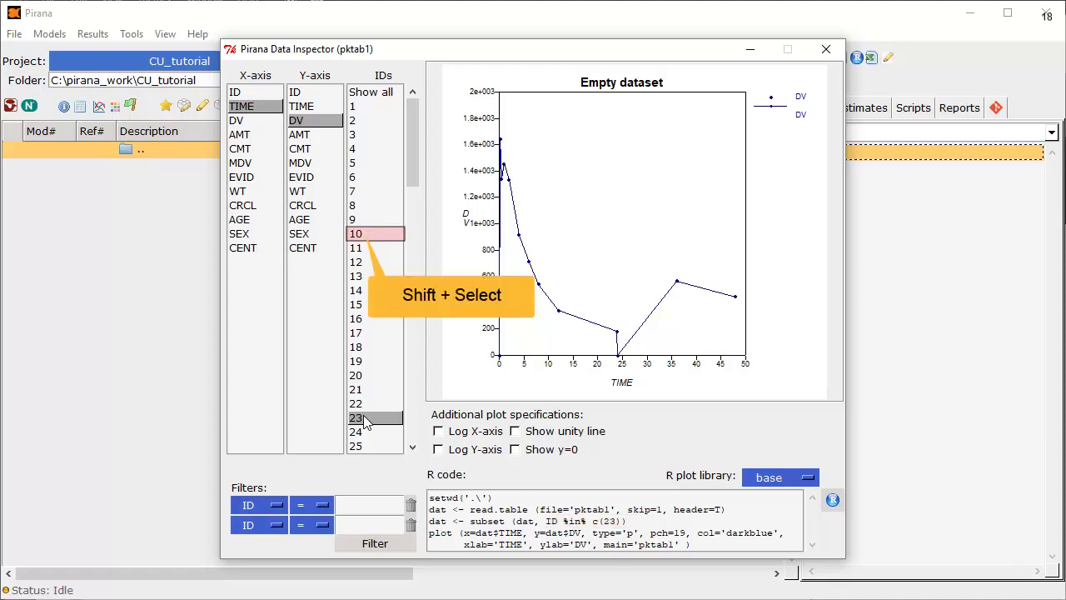
pyautogui.keyDown('shift'); pyautogui.click(358, 235); pyautogui.keyUp('shift')
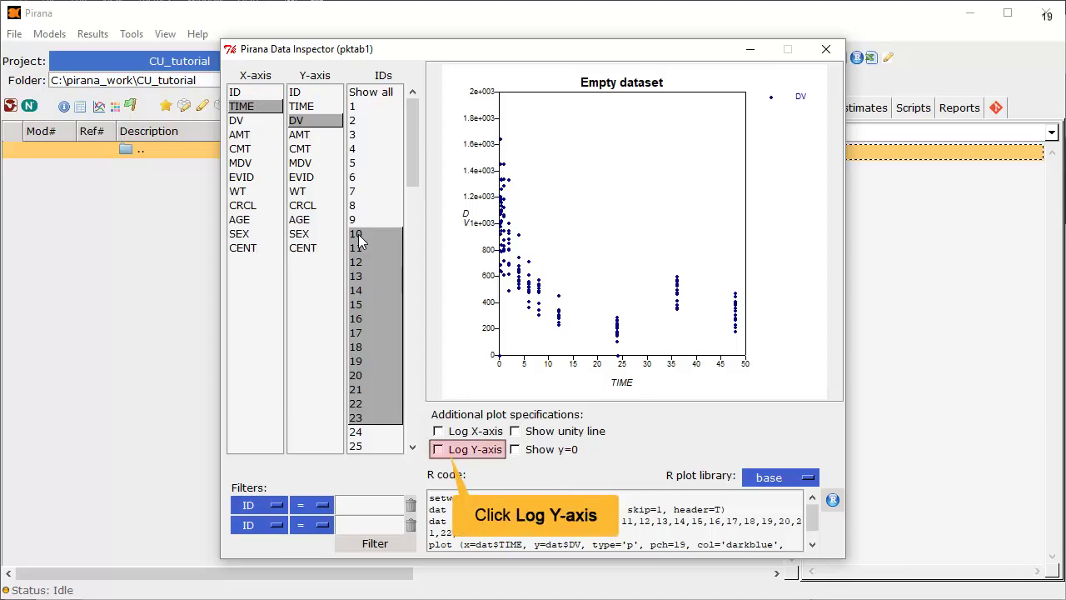
pyautogui.click(438, 450)
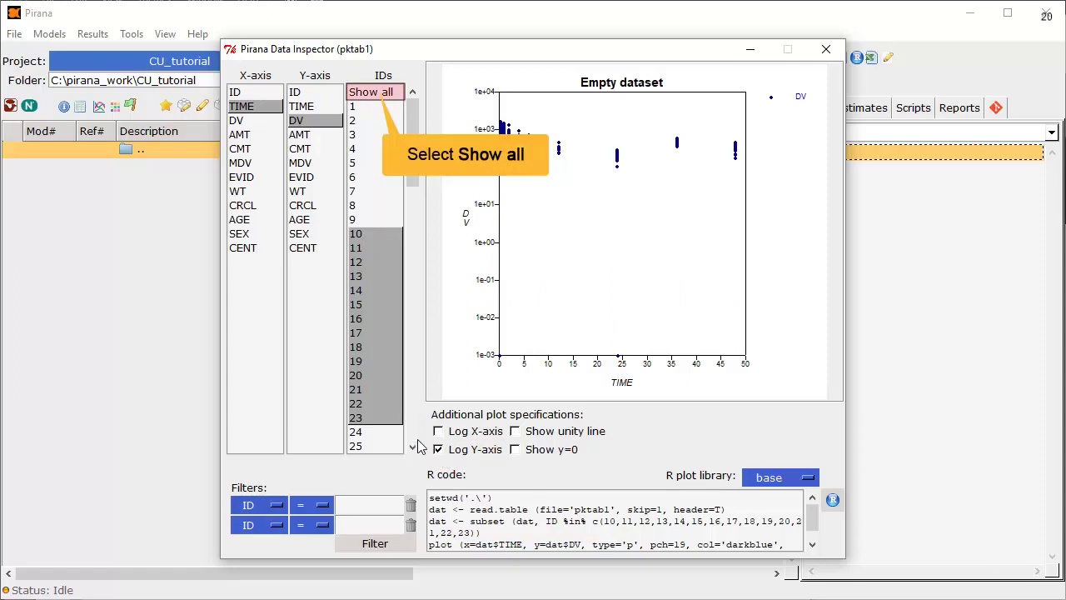
pyautogui.click(372, 93)
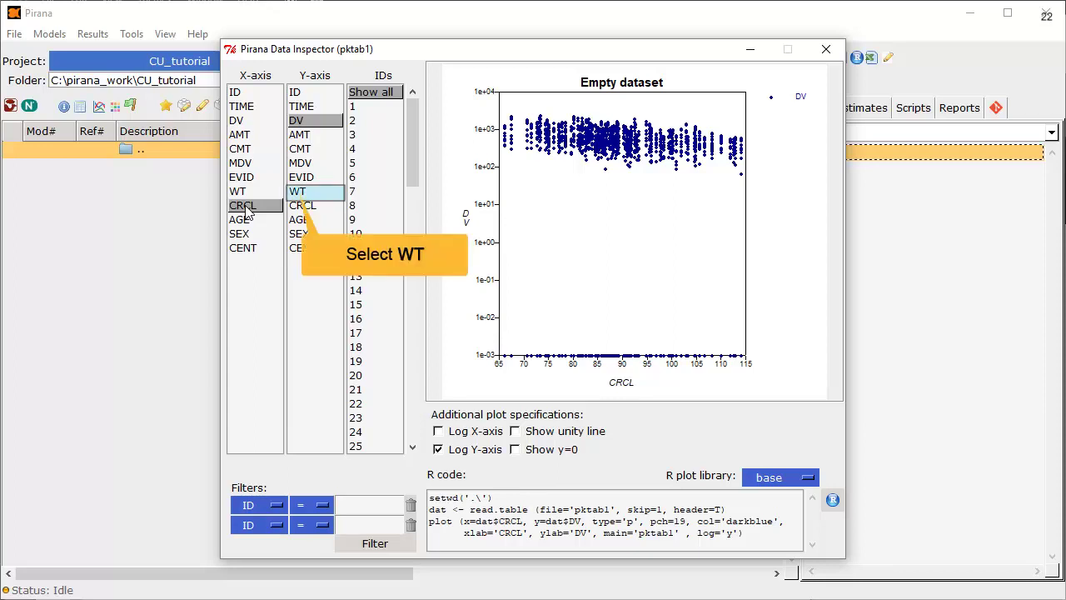
# Plot WT against CRCL on a linear y-axis, then close the Data Inspector
pyautogui.click(296, 194)
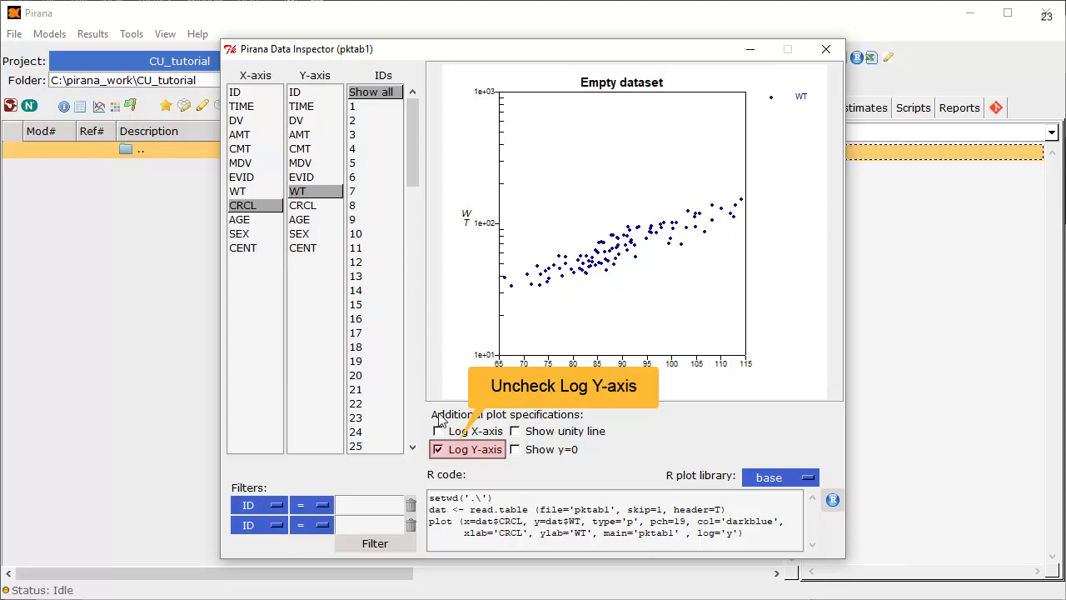
pyautogui.click(438, 450)
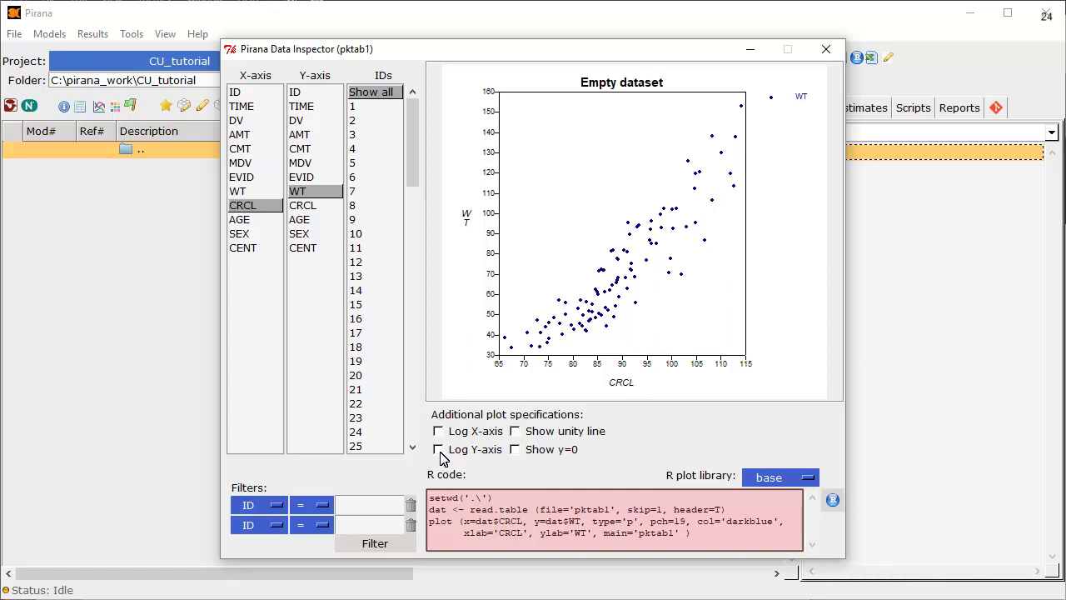
pyautogui.click(826, 49)
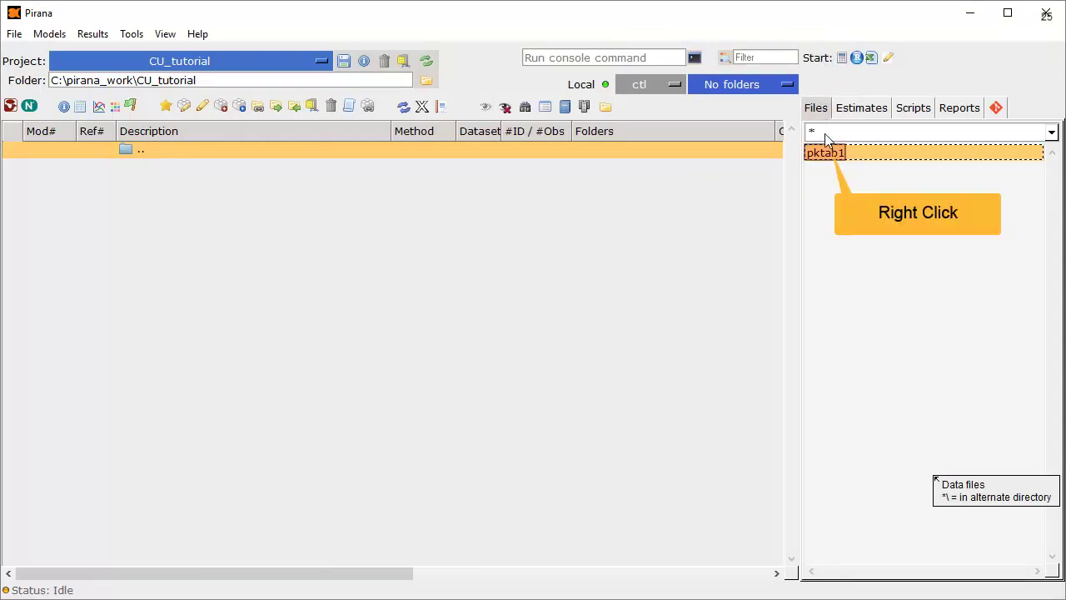
# View pktab1's raw data table in the built-in editor
pyautogui.rightClick(826, 159)
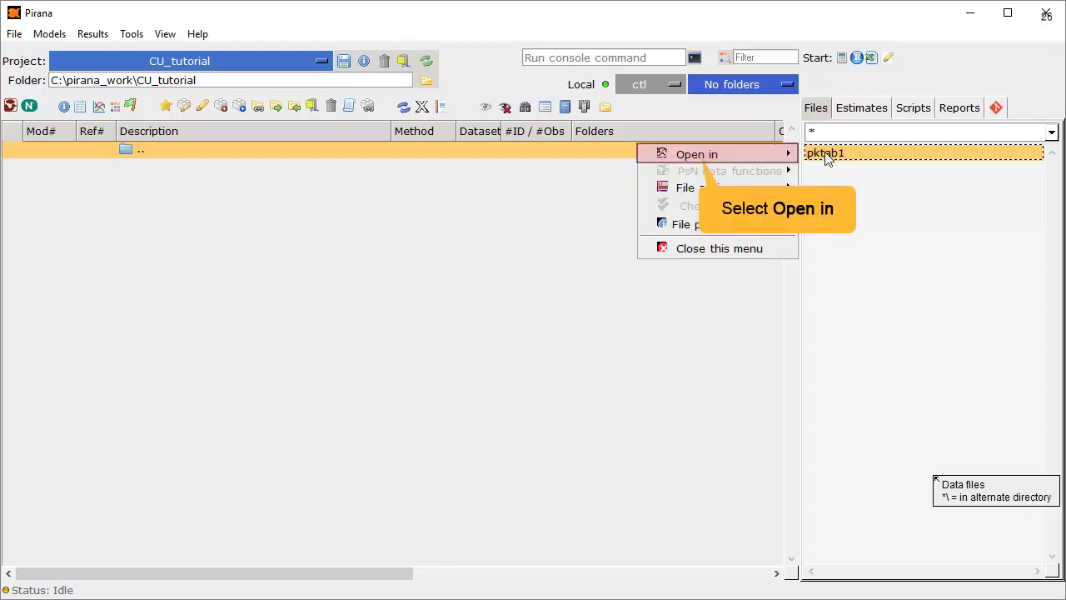
pyautogui.click(699, 156)
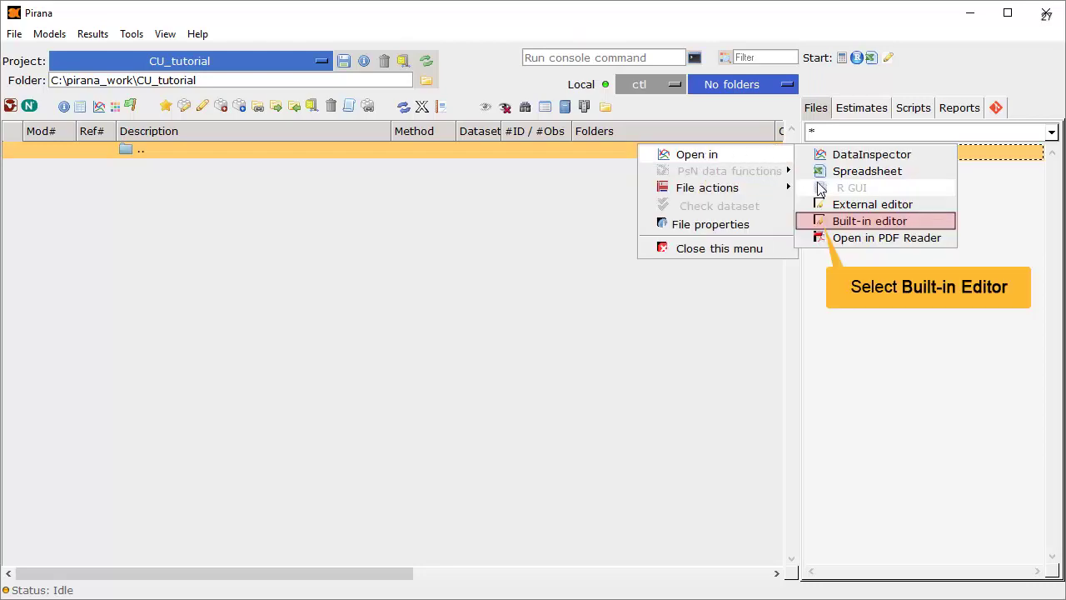
pyautogui.click(870, 221)
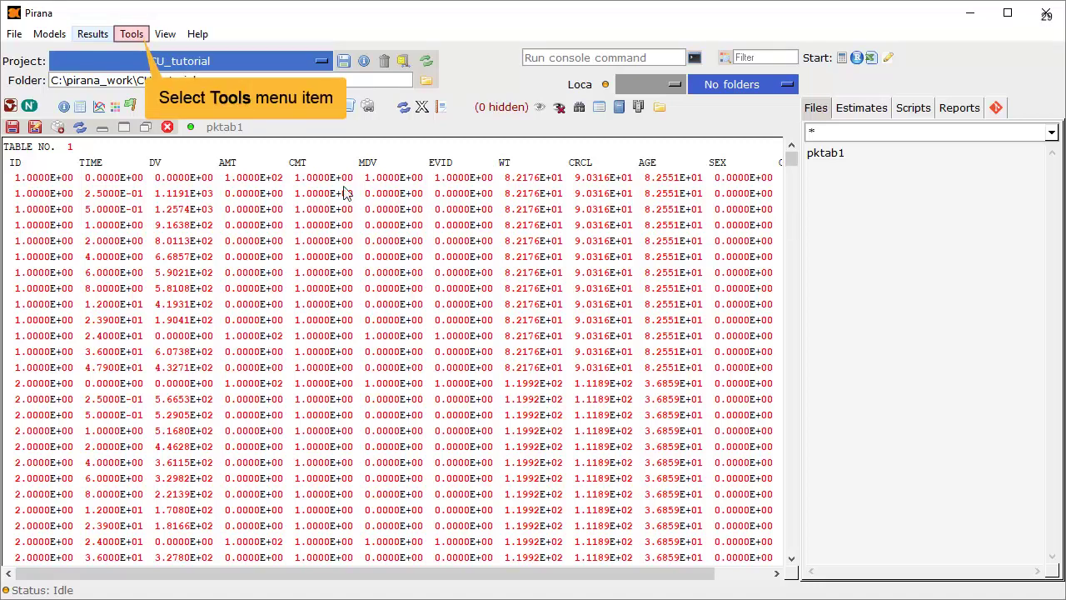
# Launch the PK model (NONMEM) wizard from Tools > Wizards
pyautogui.click(132, 34)
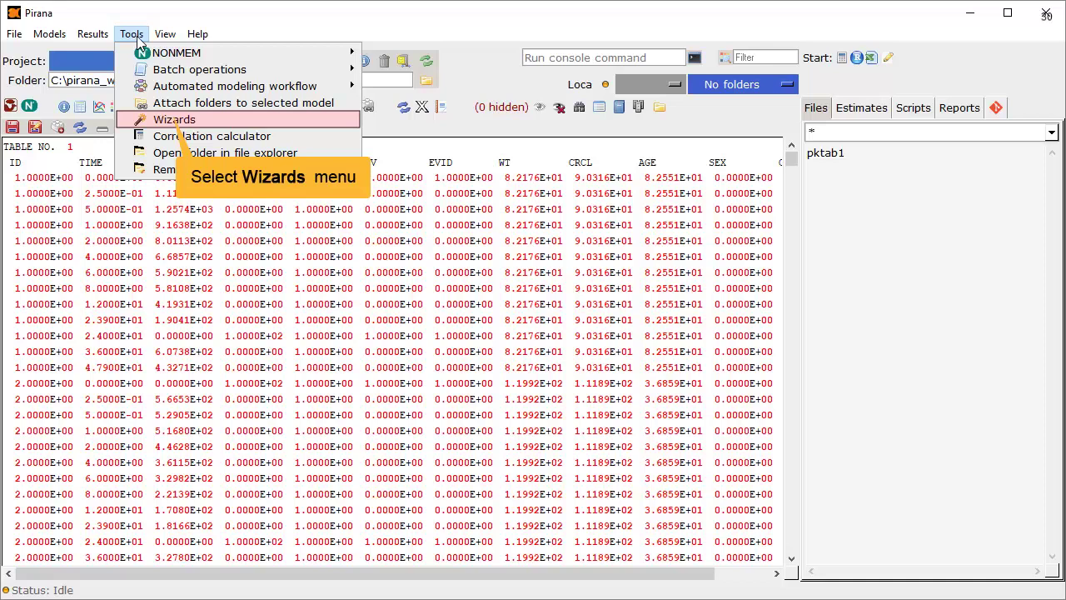
pyautogui.click(169, 120)
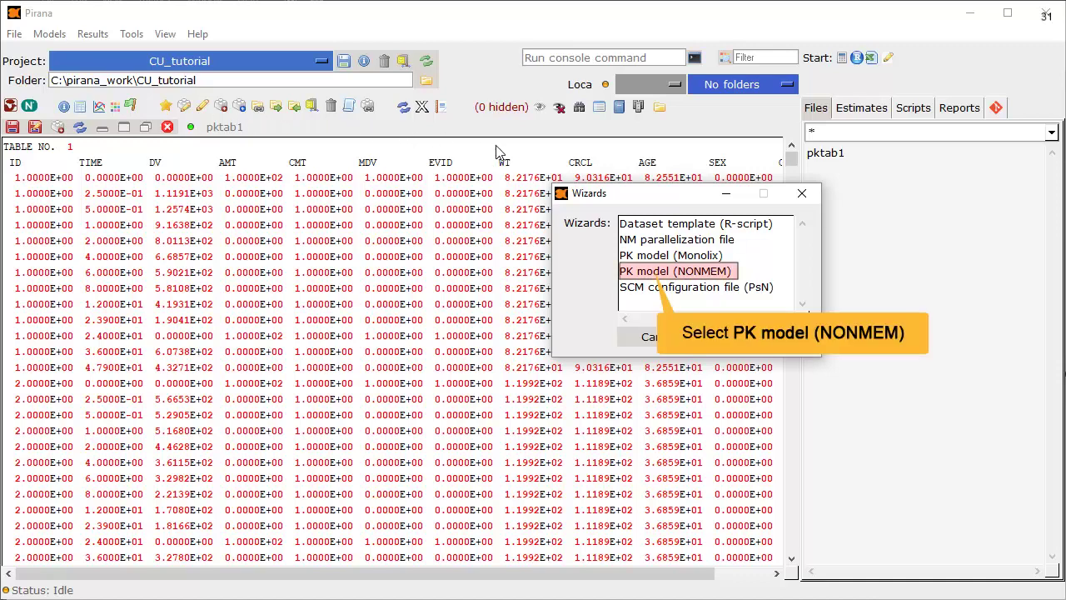
pyautogui.click(651, 273)
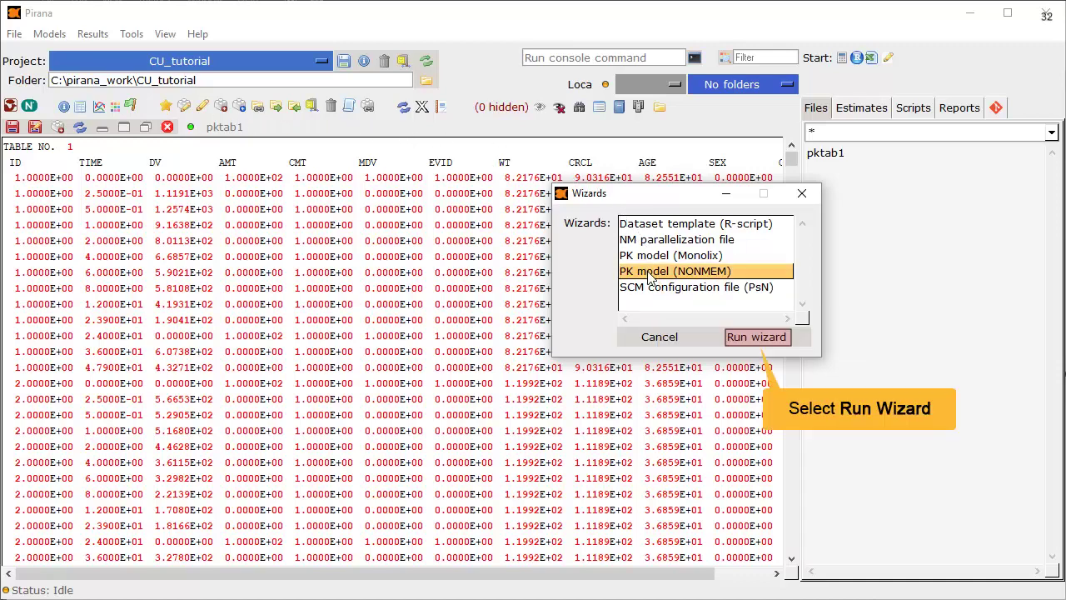
# Name the model r1.mod, label '1com add', describe it 'base model from wizard', choose Short template
pyautogui.click(758, 337)
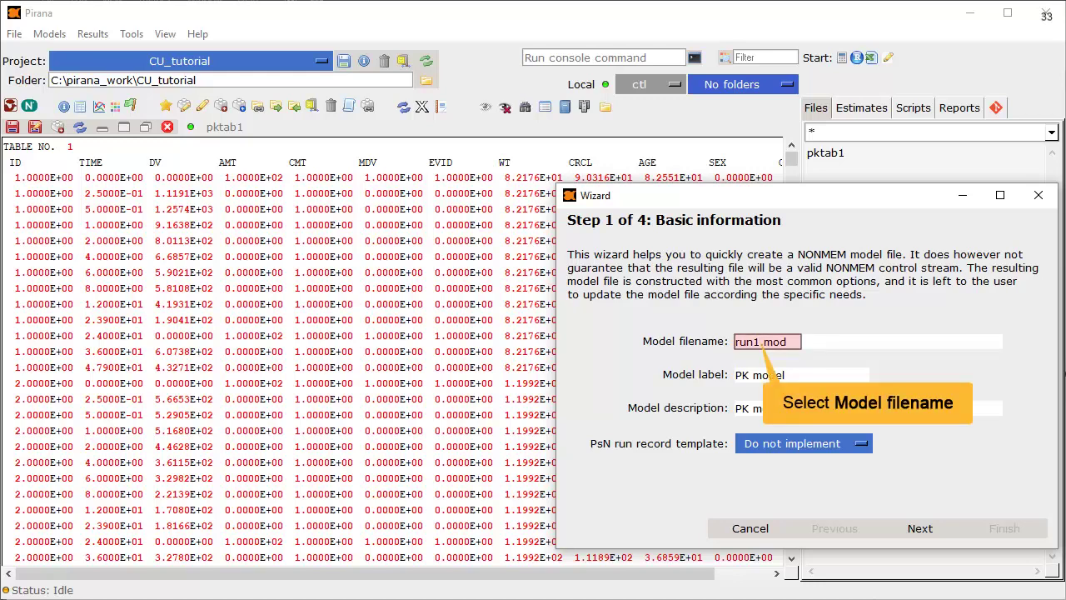
pyautogui.click(749, 342)
pyautogui.press('BackSpace')
pyautogui.press('BackSpace')
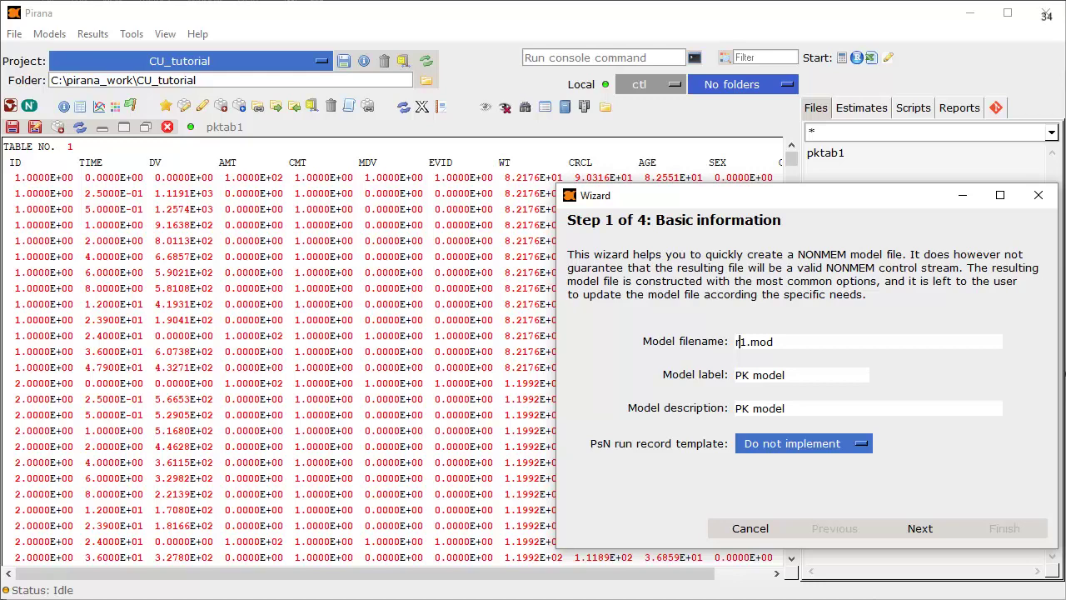
pyautogui.press('Tab')
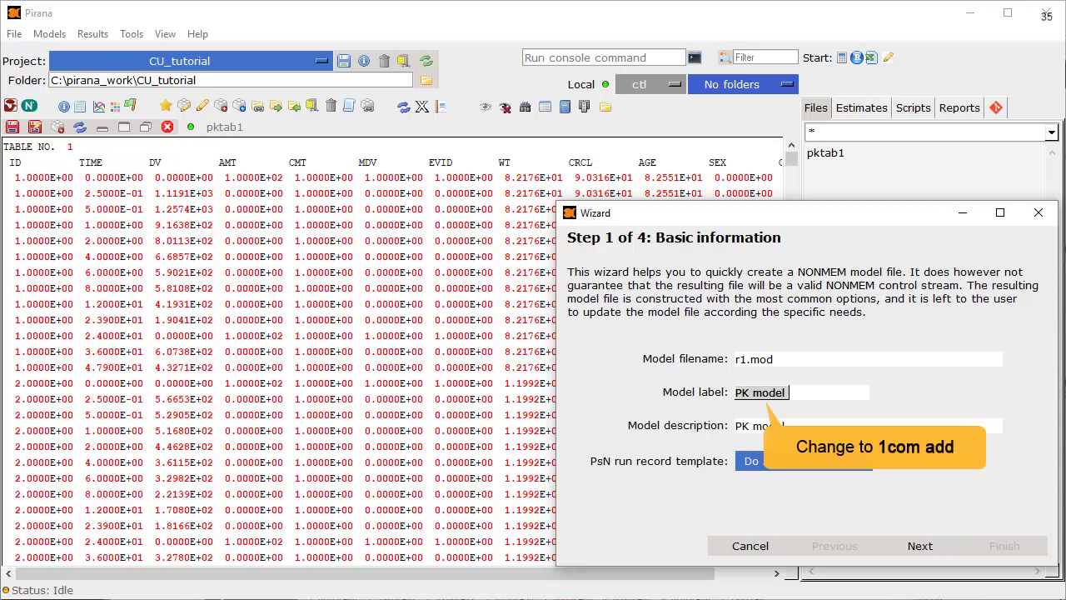
pyautogui.write('1com add')
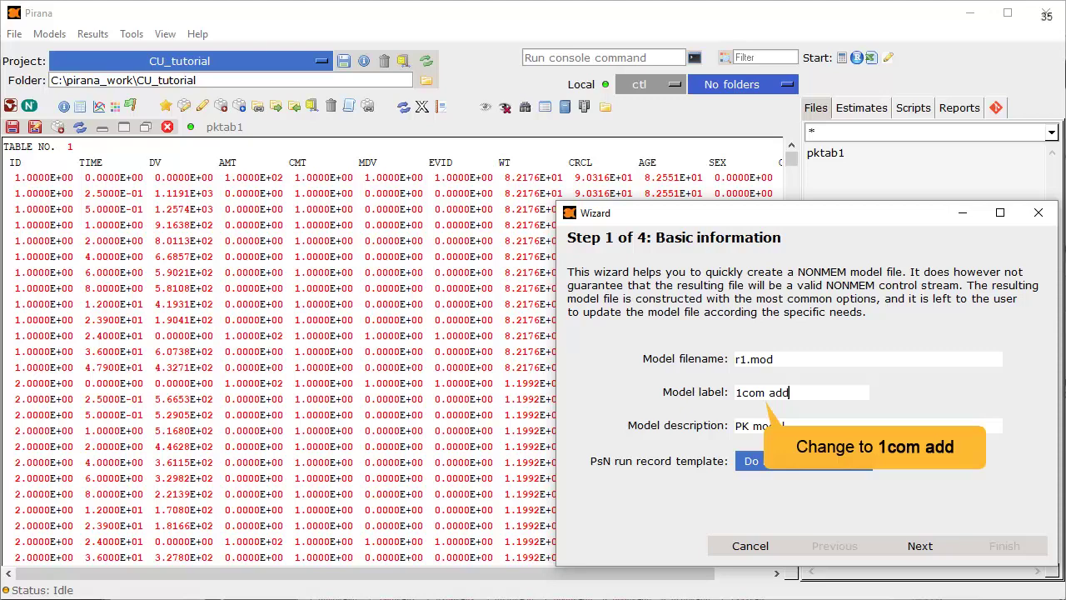
pyautogui.press('Tab')
pyautogui.write('base')
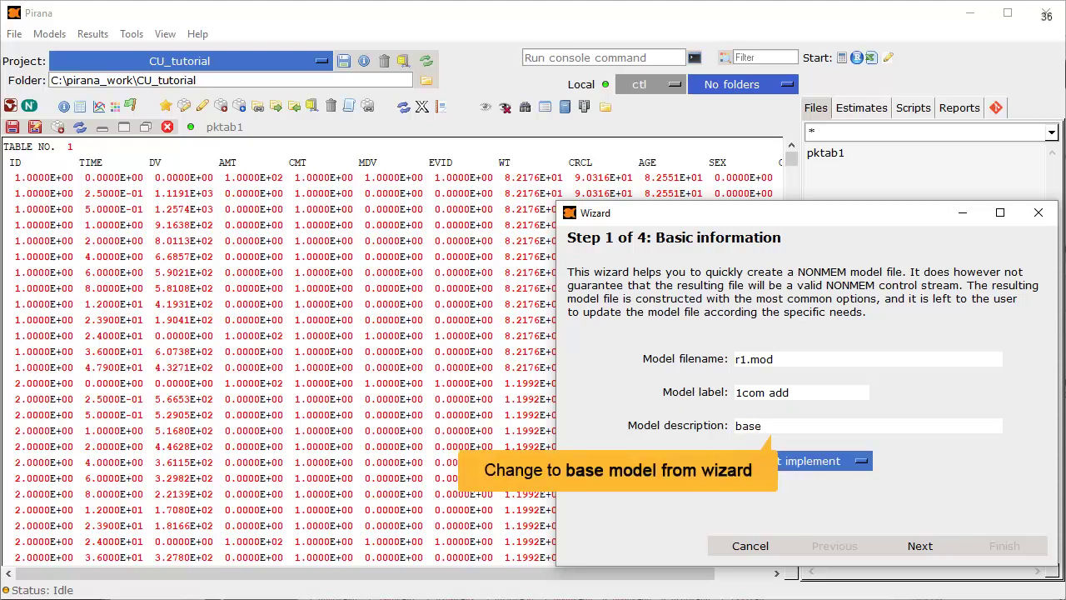
pyautogui.write(' model from wizard')
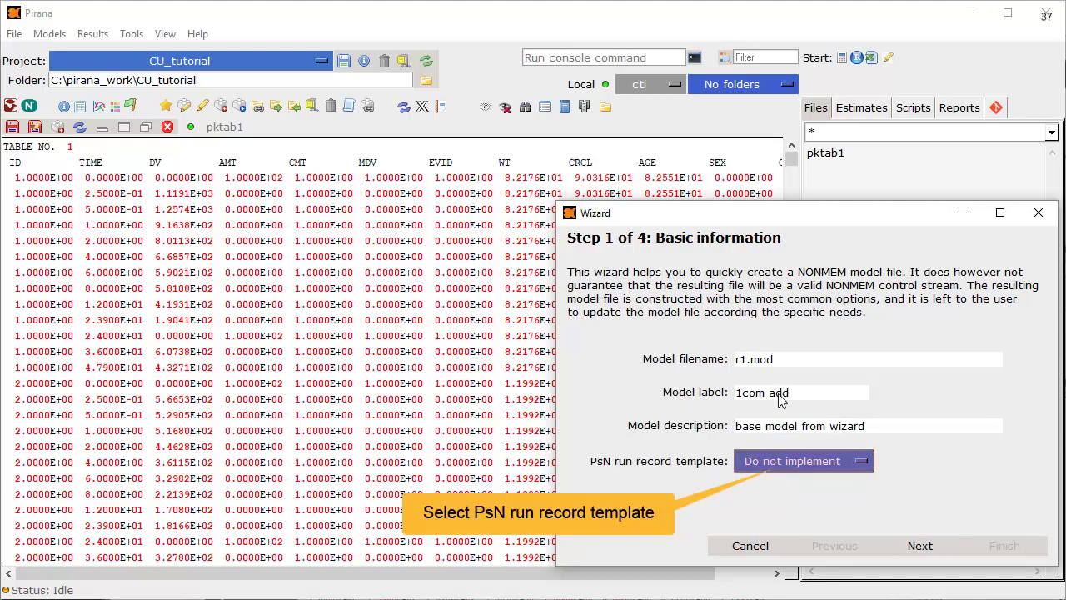
pyautogui.click(783, 466)
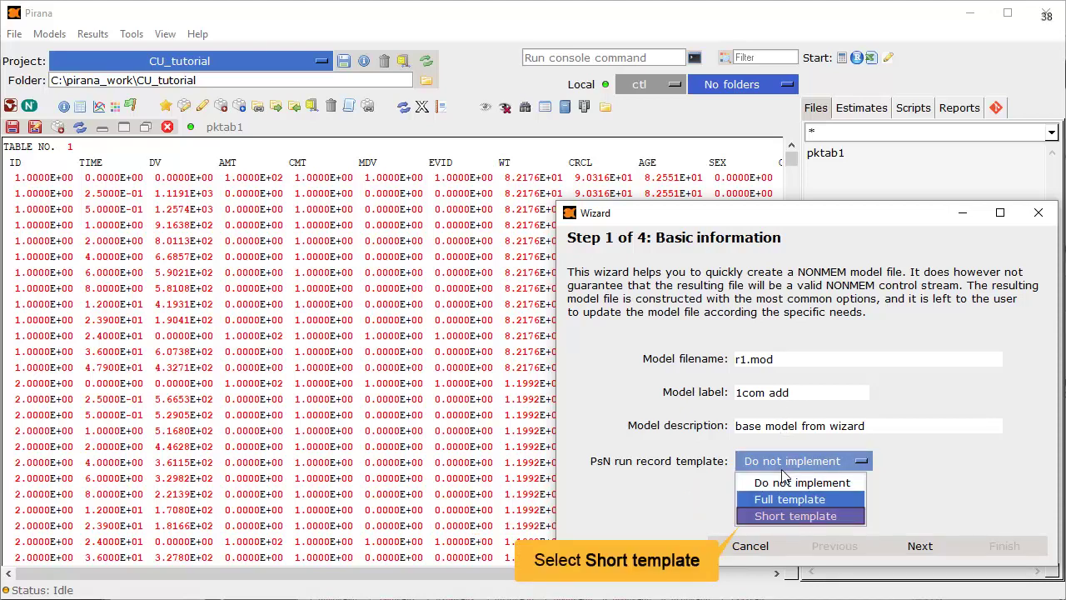
pyautogui.click(783, 516)
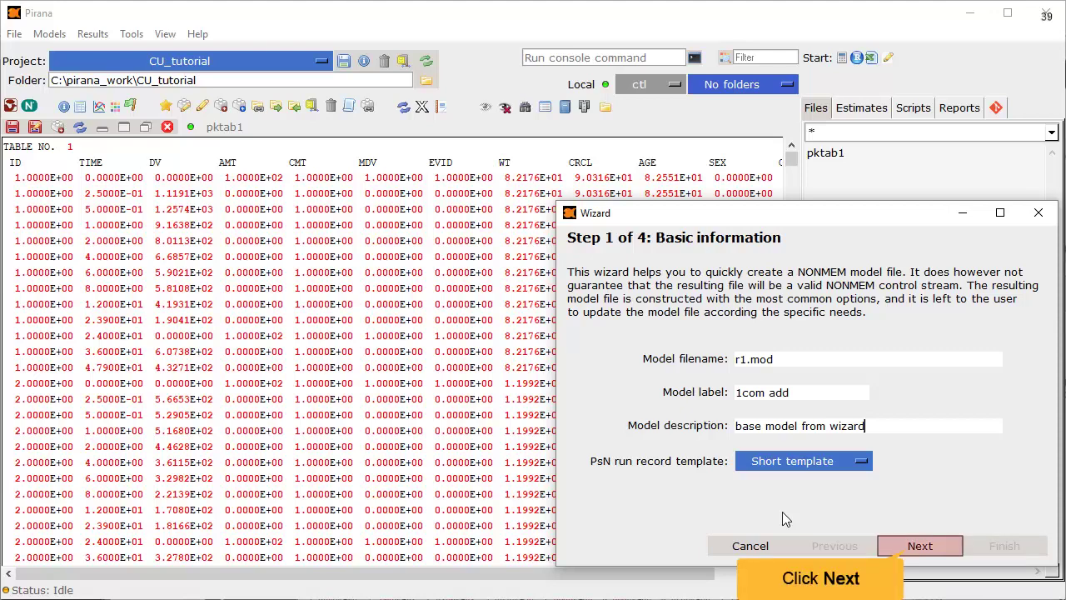
# Keep ADVAN1 one-compartment IV as the model with an Additive error model
pyautogui.click(916, 547)
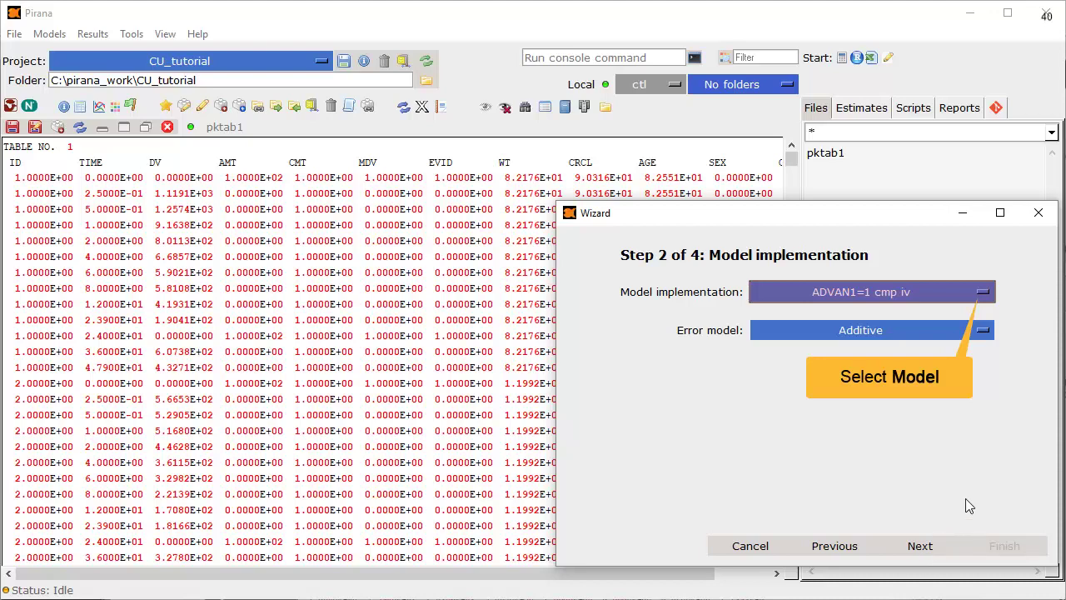
pyautogui.click(987, 293)
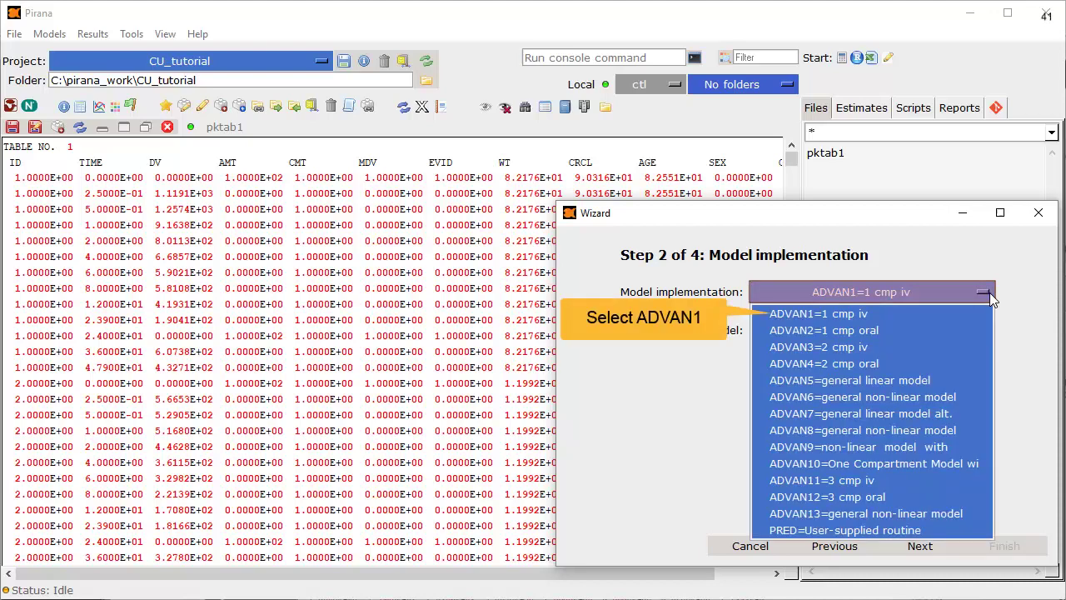
pyautogui.click(814, 313)
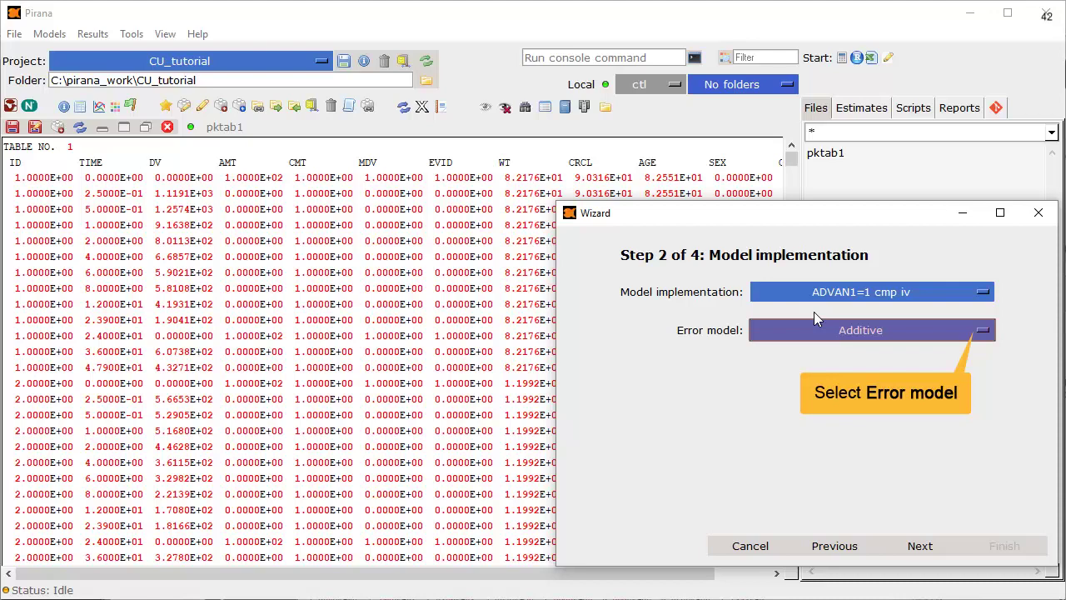
pyautogui.click(982, 331)
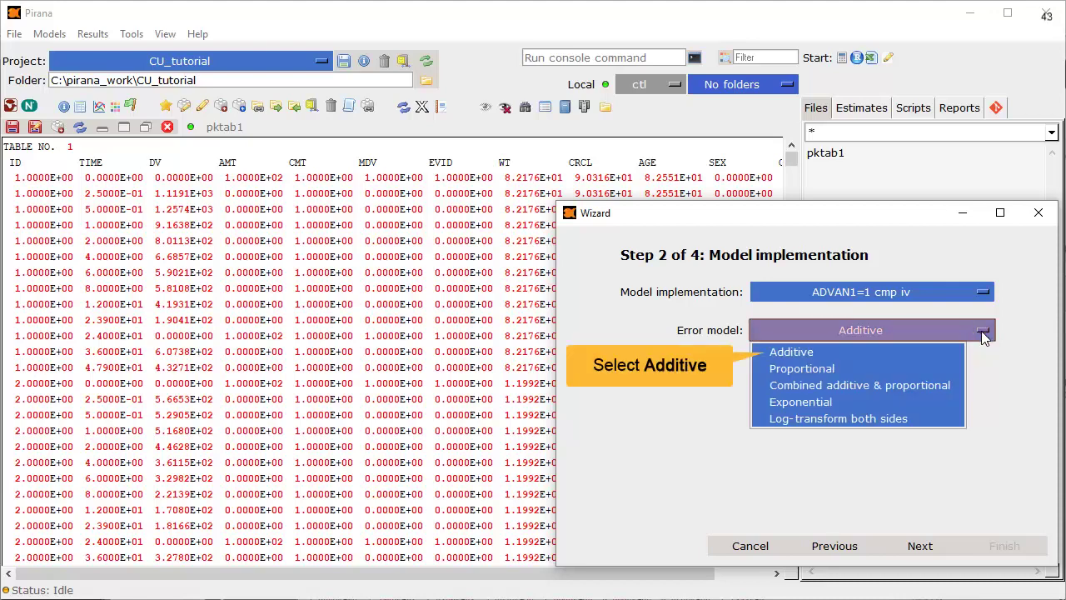
pyautogui.click(794, 351)
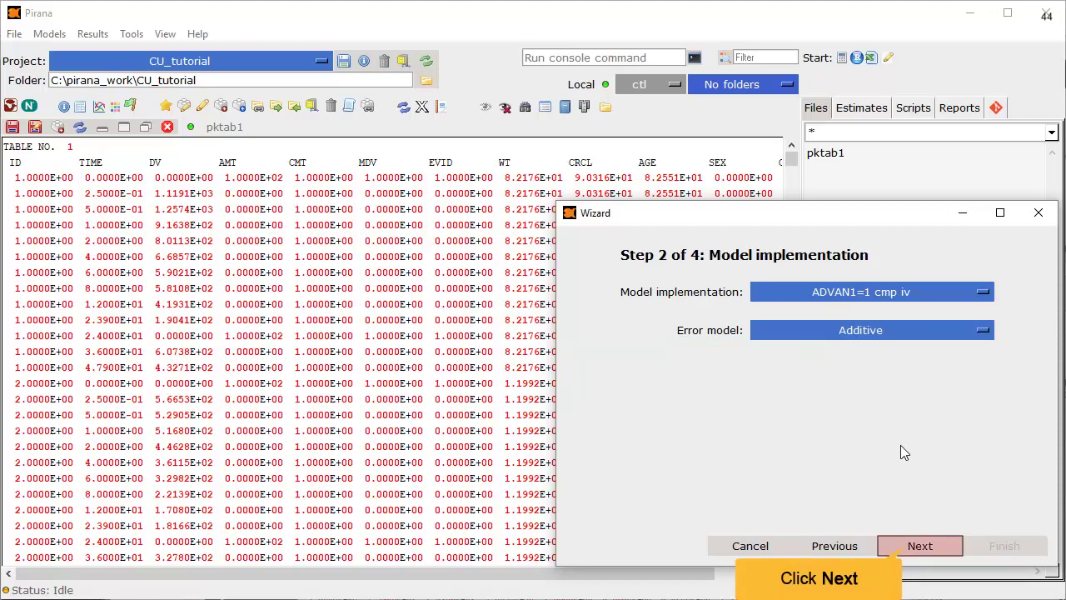
# Set estimation to FOCE INTERACTION and turn off additional IMP sampling
pyautogui.click(913, 547)
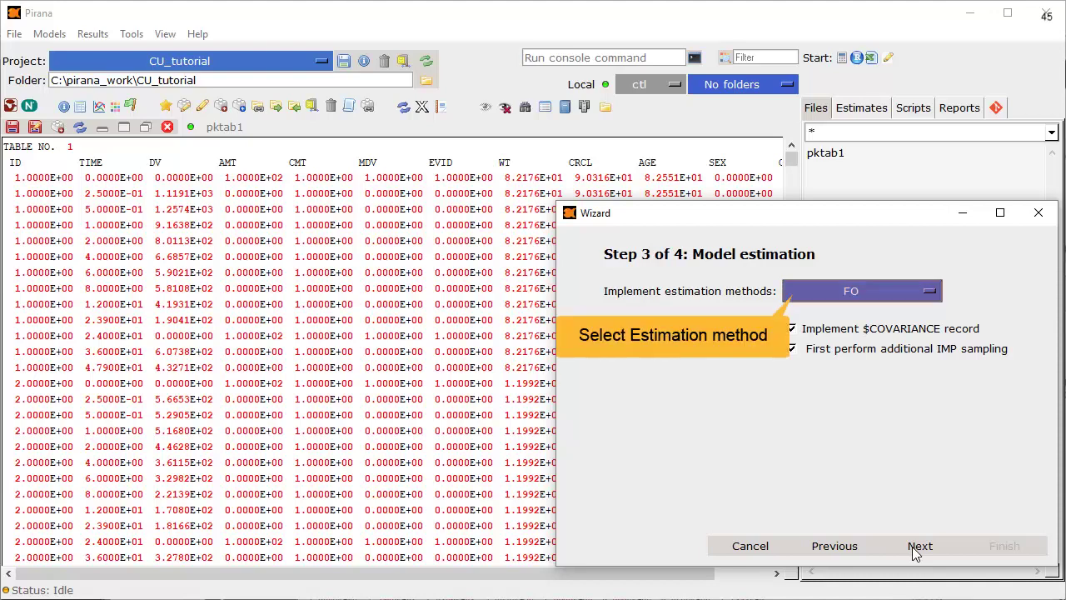
pyautogui.click(876, 293)
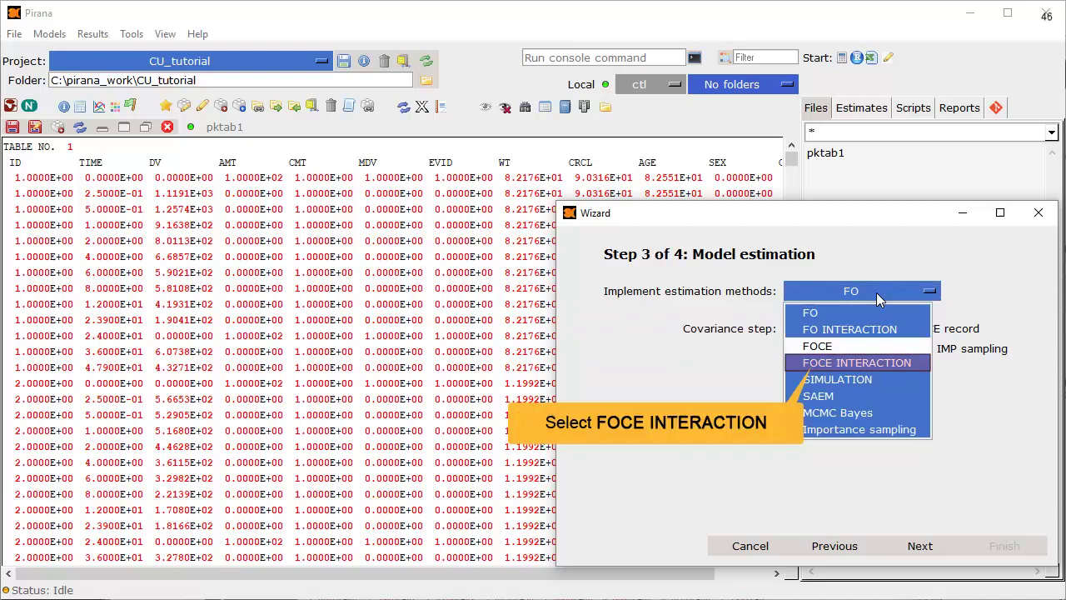
pyautogui.click(873, 363)
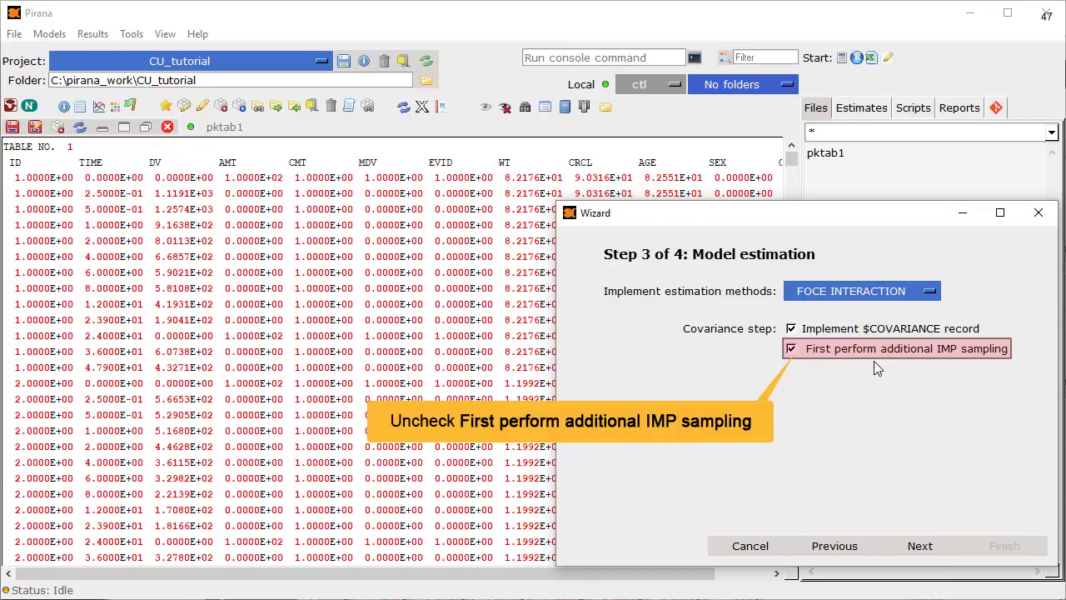
pyautogui.click(795, 348)
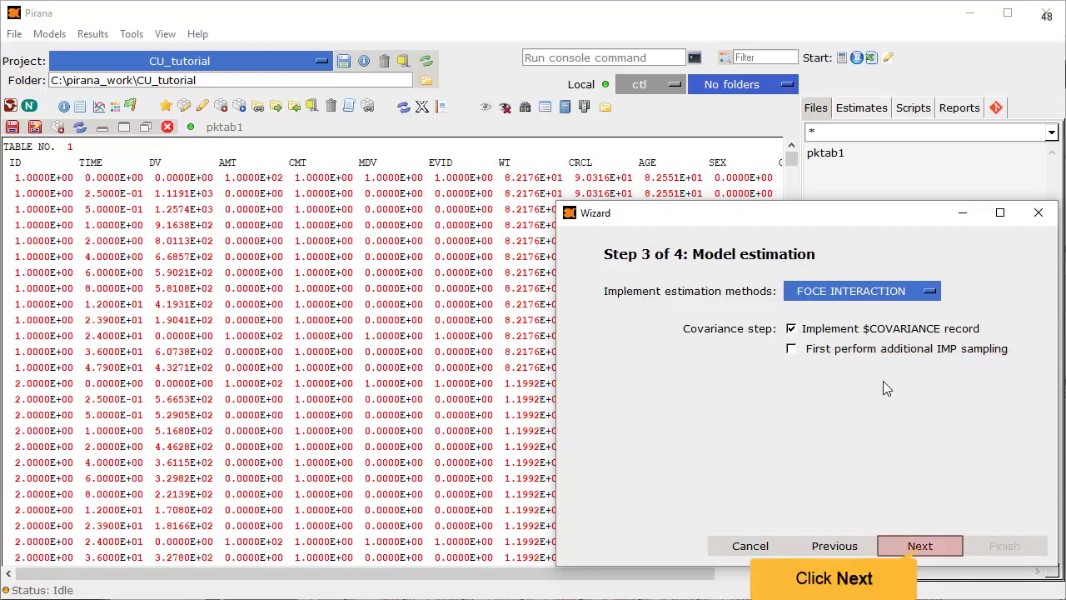
# Add the most-common-parameters table, pick pktab1 as input data, and generate r1.mod
pyautogui.click(926, 545)
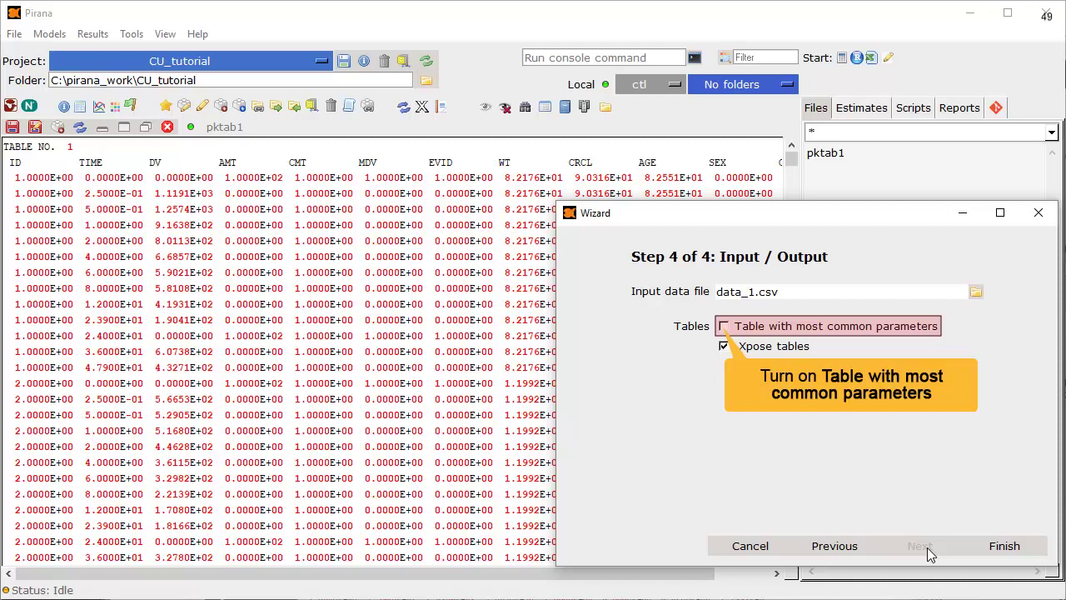
pyautogui.click(724, 327)
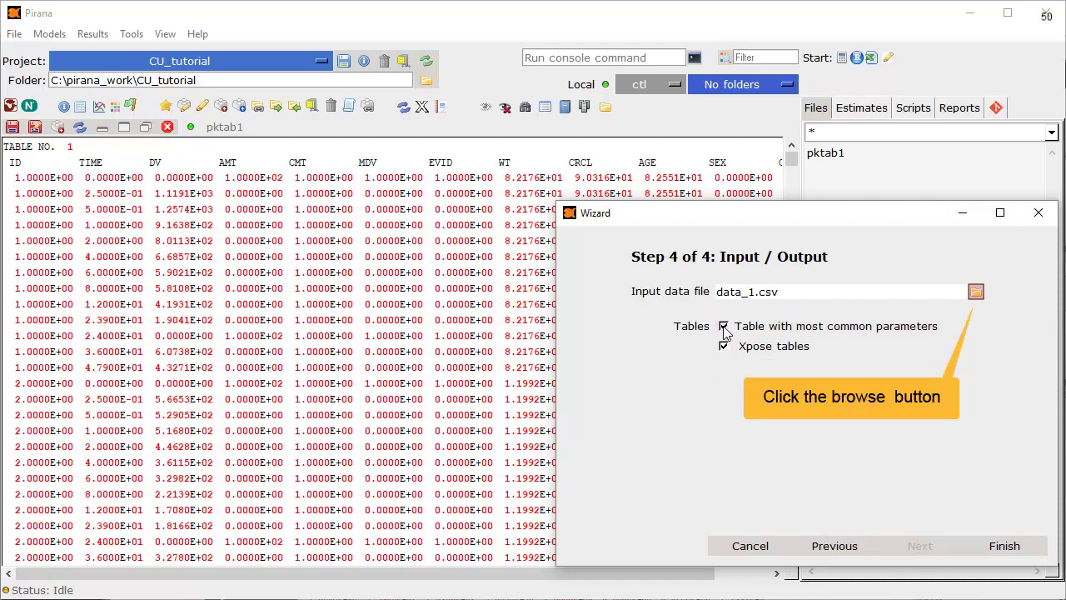
pyautogui.click(975, 294)
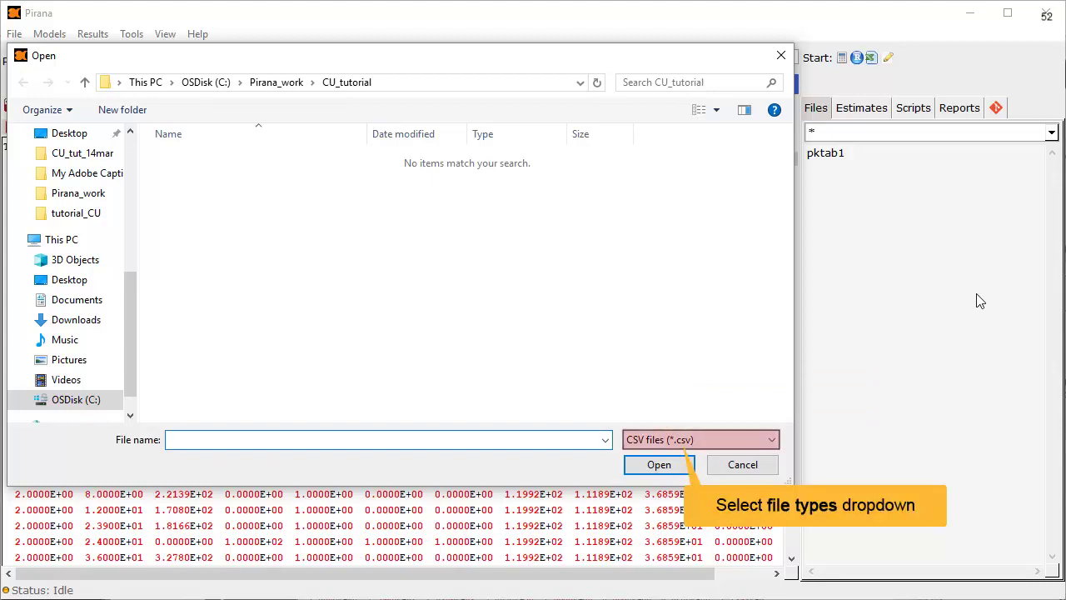
pyautogui.click(674, 441)
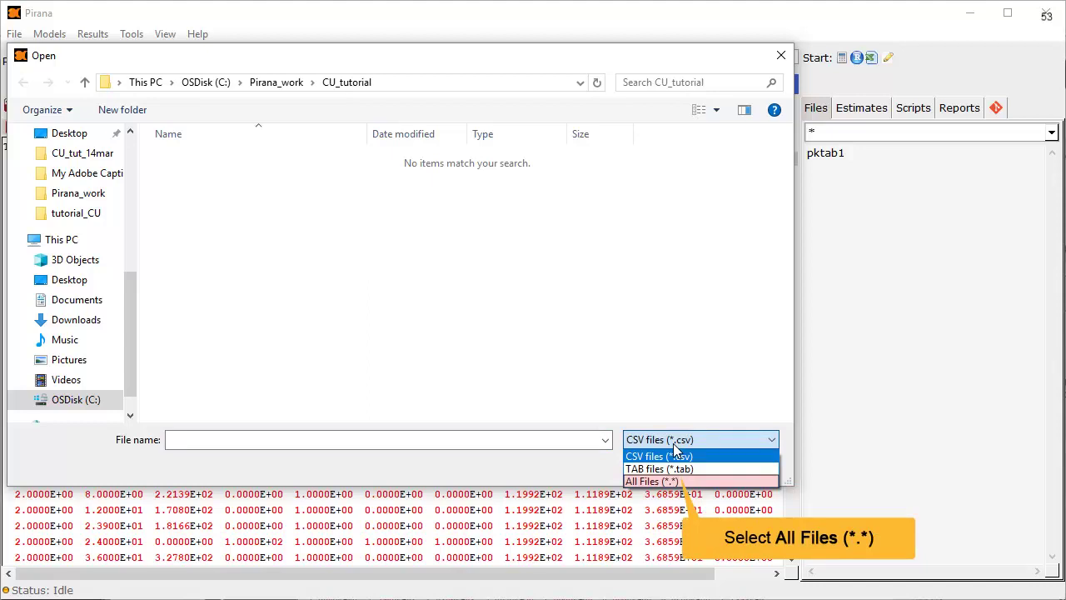
pyautogui.click(672, 480)
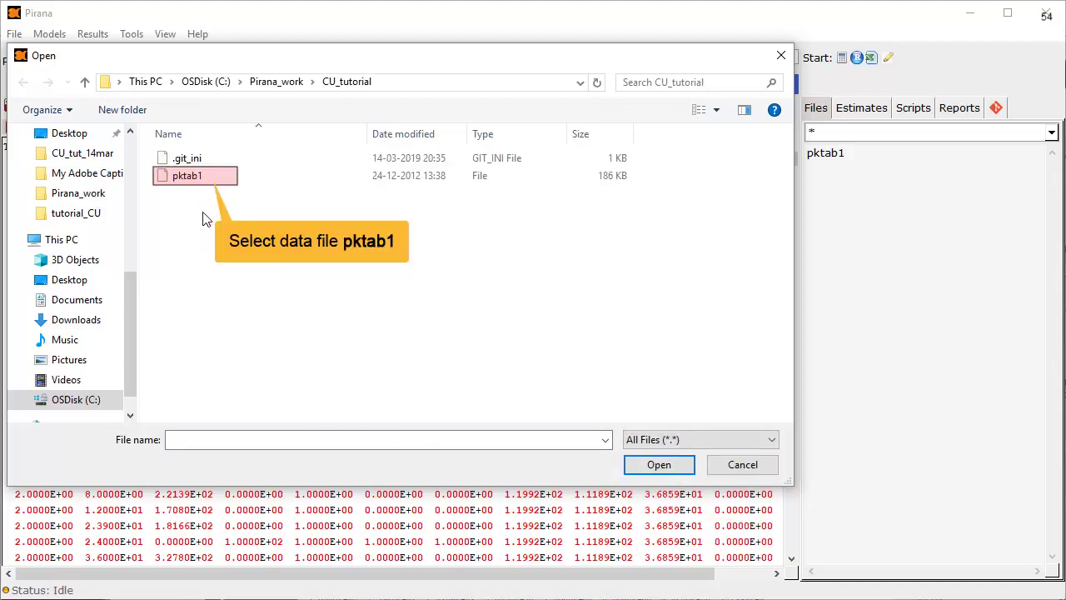
pyautogui.click(204, 179)
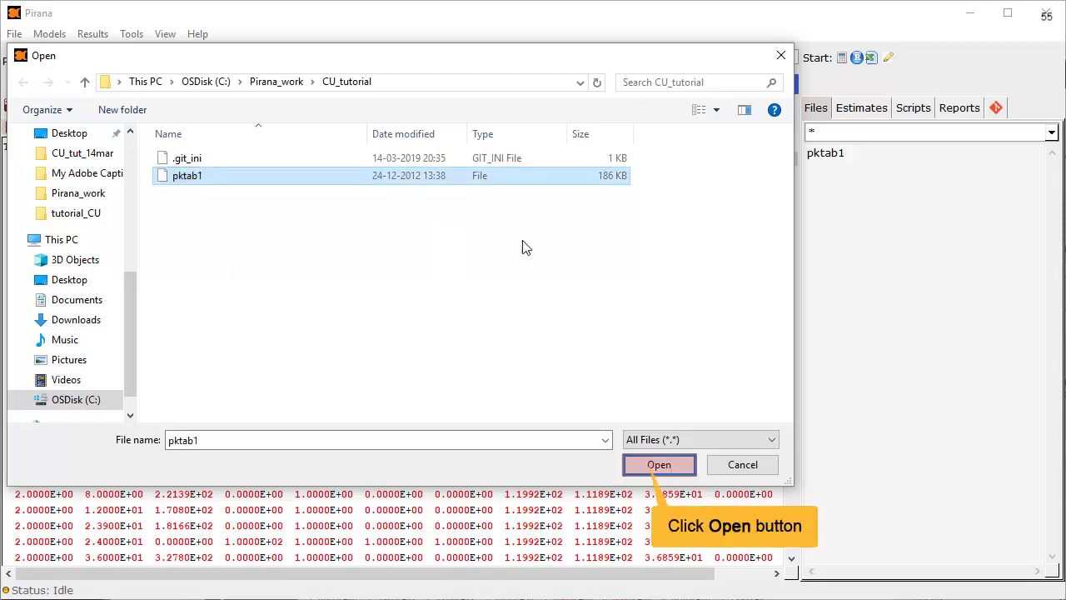
pyautogui.click(647, 468)
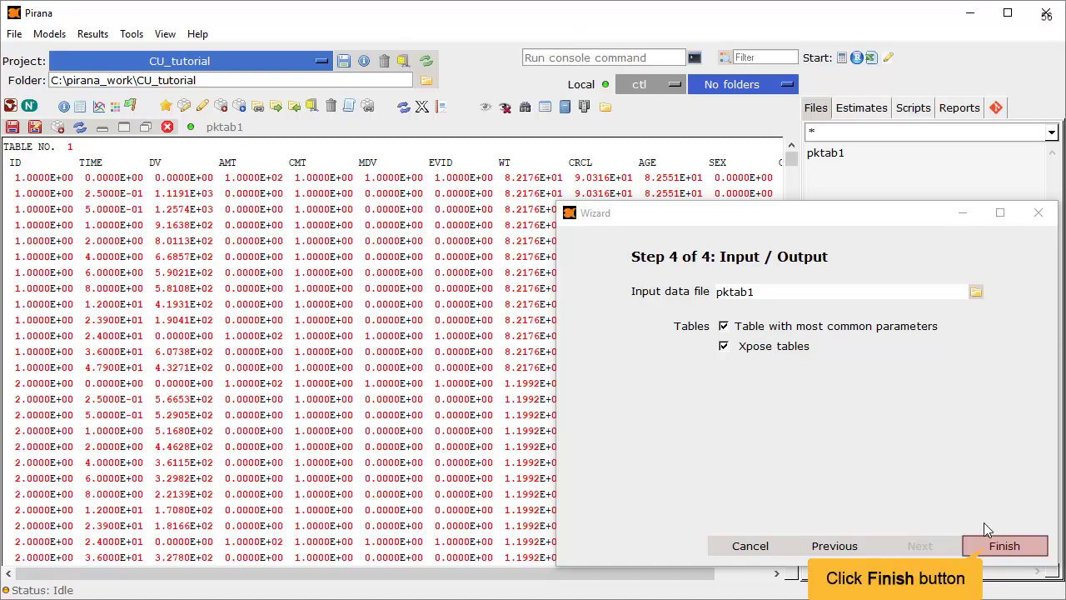
pyautogui.click(992, 546)
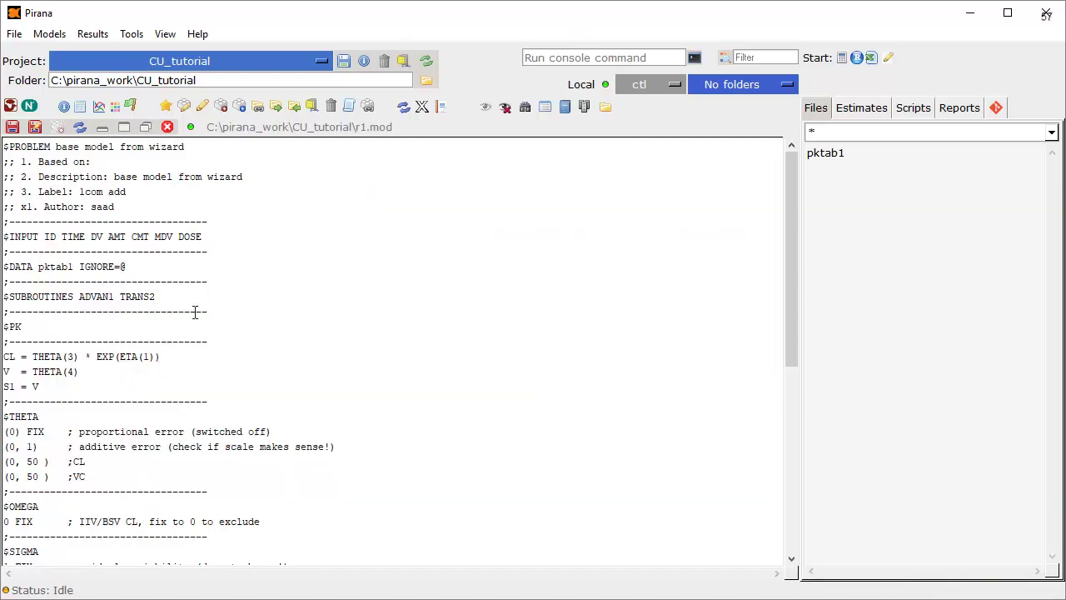
# Replace DOSE in $INPUT with EVID WT CRCL AGE SE CENT and set S1 = V/1000
pyautogui.click(177, 237)
pyautogui.write('EVID WT CRCL AGE SE CENT')
pyautogui.press('Delete')
pyautogui.press('Down')
pyautogui.press('Down')
pyautogui.press('Down')
pyautogui.press('Down')
pyautogui.press('Down')
pyautogui.press('Down')
pyautogui.press('Down')
pyautogui.press('Down')
pyautogui.press('Down')
pyautogui.press('Down')
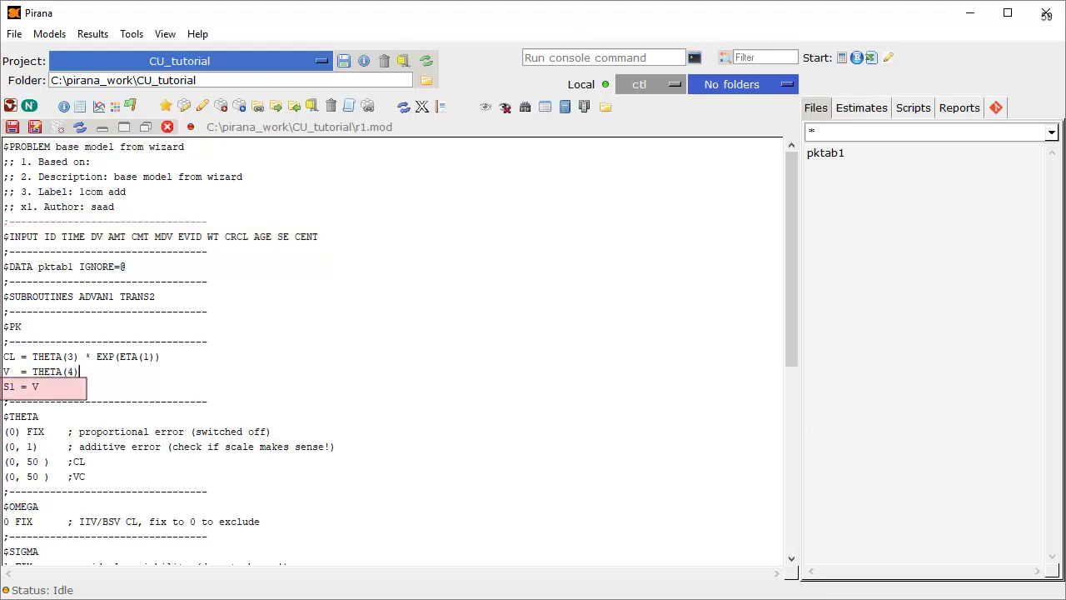
pyautogui.write('/1000')
# Revise the THETA bounds (50, 1500) and set initial estimates to 150, 15 and 100
pyautogui.press('Down')
pyautogui.press('Down')
pyautogui.press('Down')
pyautogui.press('Down')
pyautogui.press('Left')
pyautogui.press('Left')
pyautogui.press('Left')
pyautogui.press('Left')
pyautogui.press('Left')
pyautogui.press('Left')
pyautogui.write('50, 1500')
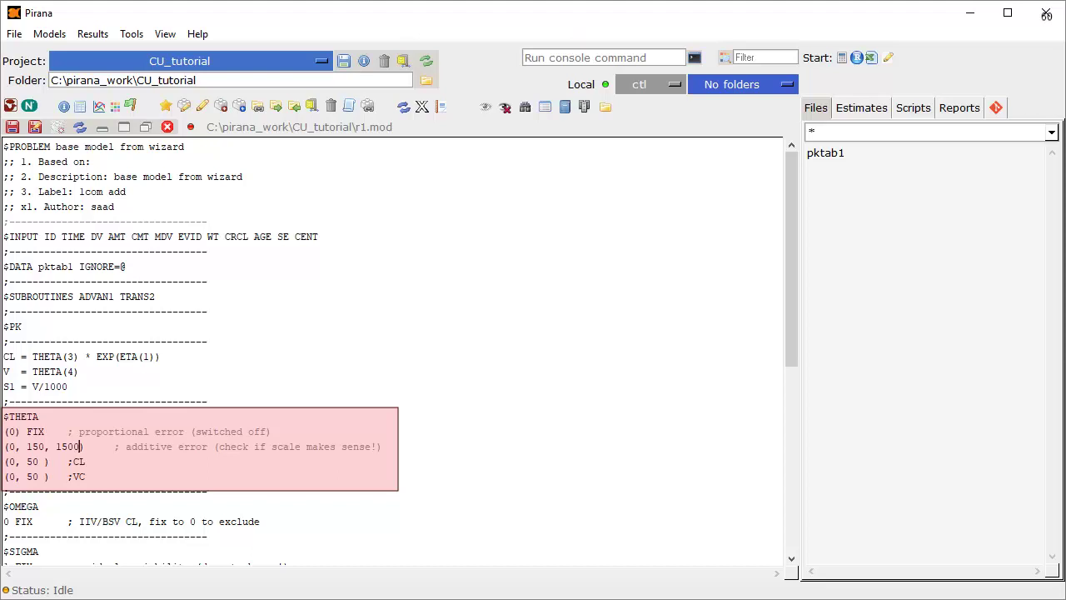
pyautogui.press('Down')
pyautogui.press('Left')
pyautogui.press('Left')
pyautogui.press('Left')
pyautogui.press('Left')
pyautogui.press('Left')
pyautogui.press('Left')
pyautogui.press('Left')
pyautogui.press('Left')
pyautogui.press('Left')
pyautogui.write('1')
pyautogui.press('Right')
pyautogui.press('Delete')
pyautogui.press('Down')
pyautogui.press('BackSpace')
pyautogui.press('BackSpace')
pyautogui.write('100')
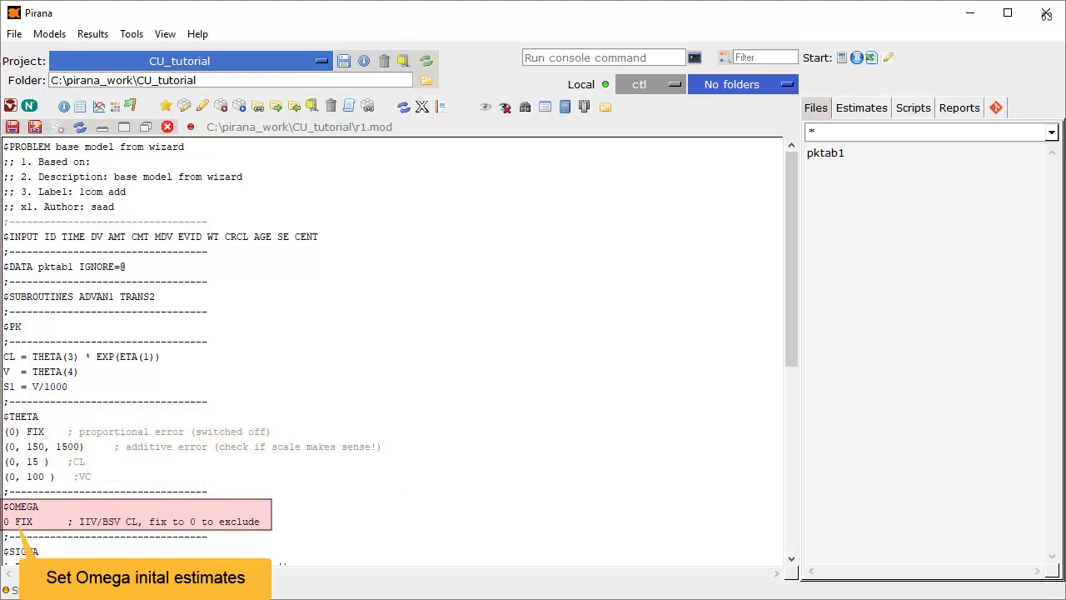
# Set OMEGA to 0.2 and remove its FIX
pyautogui.write('.2')
pyautogui.hotkey('shift', 'Right')
pyautogui.hotkey('shift', 'Right')
pyautogui.hotkey('shift', 'Right')
pyautogui.hotkey('shift', 'Right')
pyautogui.hotkey('shift', 'Right')
pyautogui.hotkey('shift', 'Right')
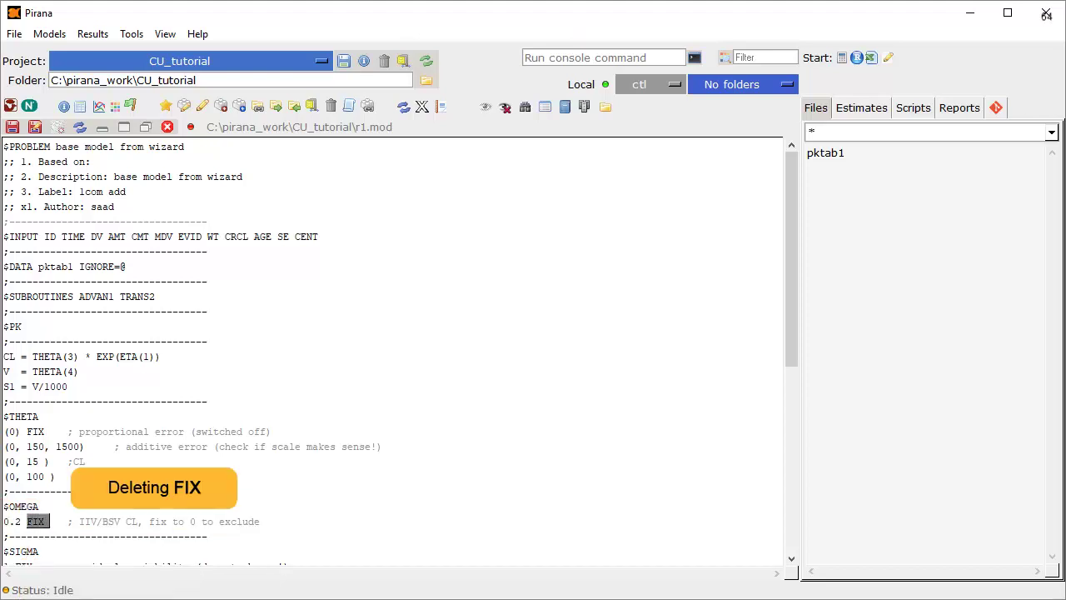
pyautogui.press('Delete')
pyautogui.press('Down')
pyautogui.press('Down')
pyautogui.press('Down')
pyautogui.press('Down')
pyautogui.press('Down')
pyautogui.press('Down')
pyautogui.press('Down')
pyautogui.press('Down')
pyautogui.press('Down')
pyautogui.press('Down')
pyautogui.press('Down')
pyautogui.press('Down')
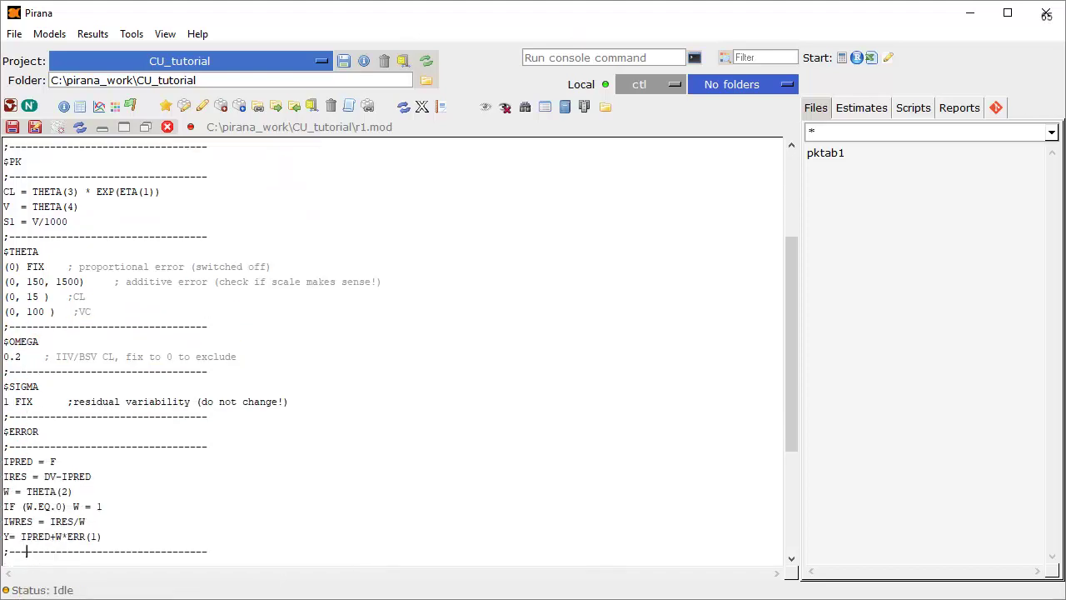
pyautogui.press('Down')
pyautogui.press('Down')
pyautogui.press('Down')
pyautogui.press('Down')
pyautogui.press('Down')
pyautogui.press('Down')
pyautogui.press('Down')
pyautogui.press('Down')
pyautogui.press('Down')
pyautogui.press('Down')
pyautogui.press('Down')
pyautogui.press('Down')
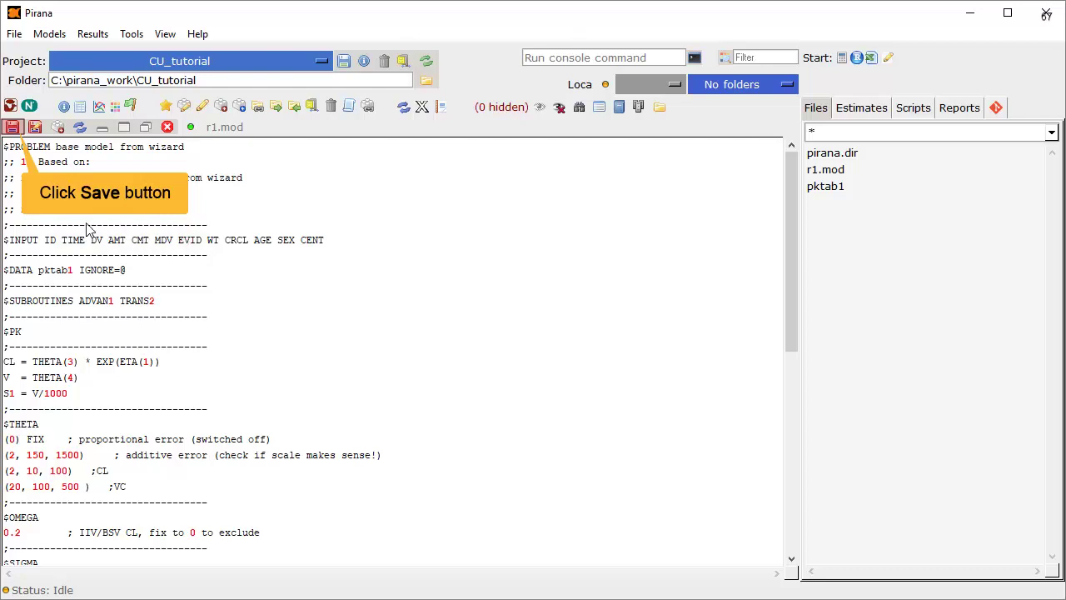
# Save and close r1.mod, then select r1 (FOCE+I, pktab1) in the model list
pyautogui.click(13, 127)
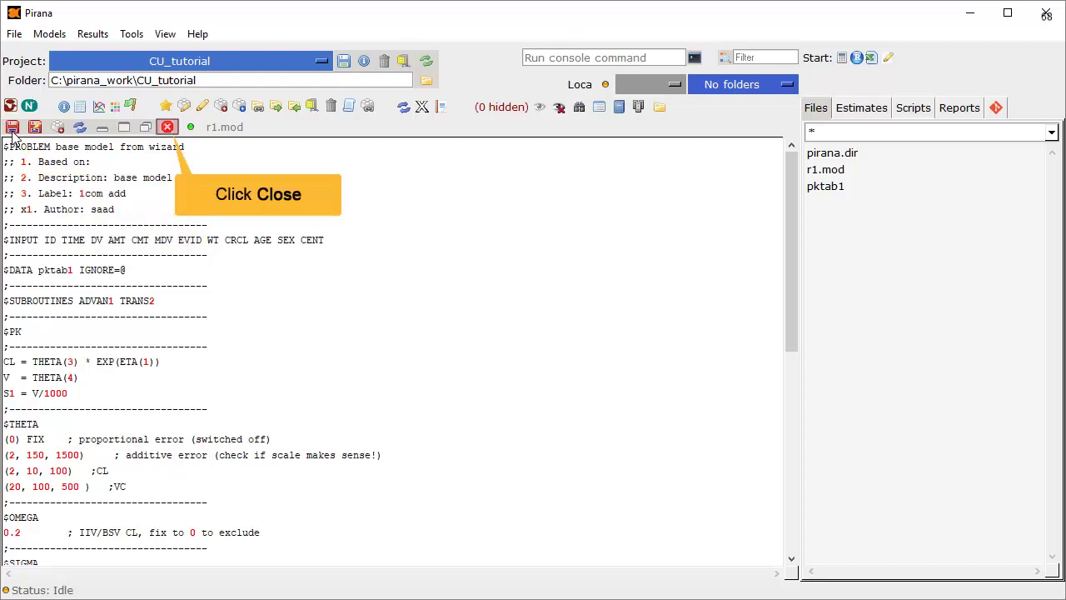
pyautogui.click(166, 126)
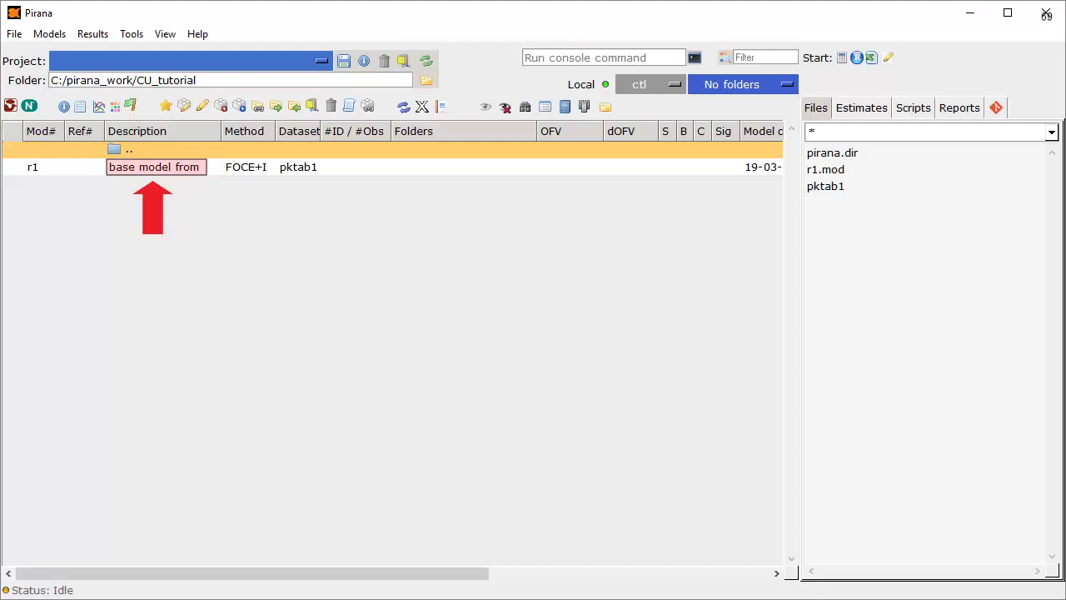
pyautogui.click(158, 167)
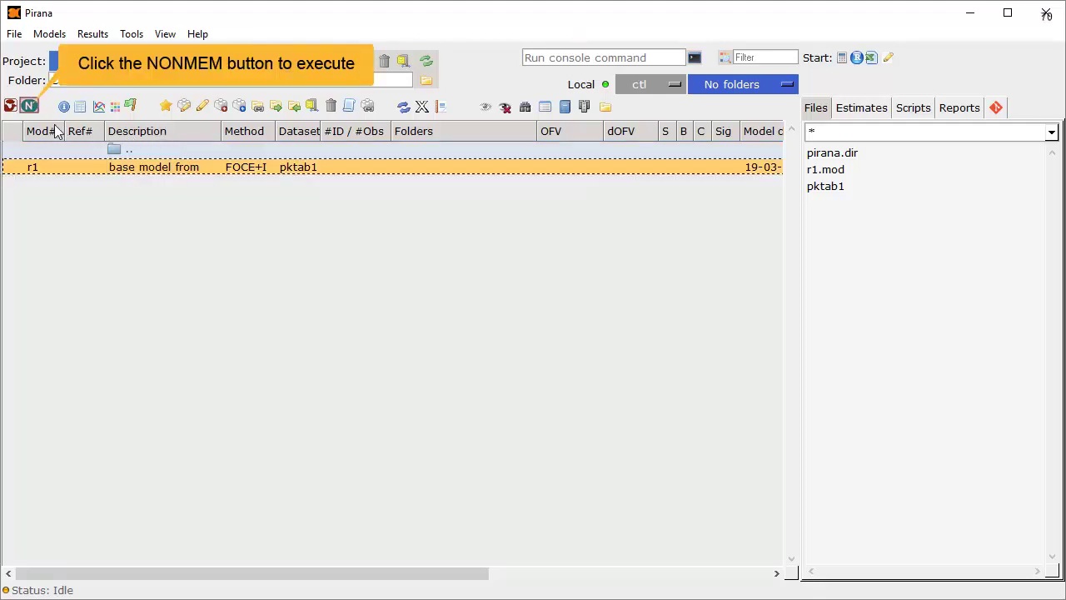
# Run r1 with nm74run, copying results back, and close the NONMEM console when finished
pyautogui.click(29, 106)
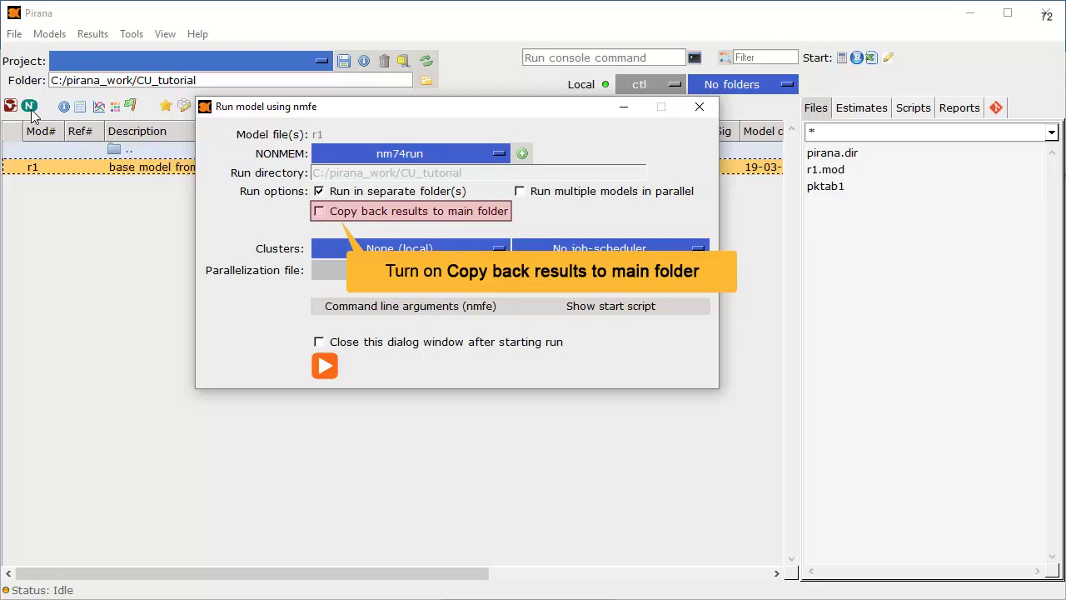
pyautogui.click(319, 212)
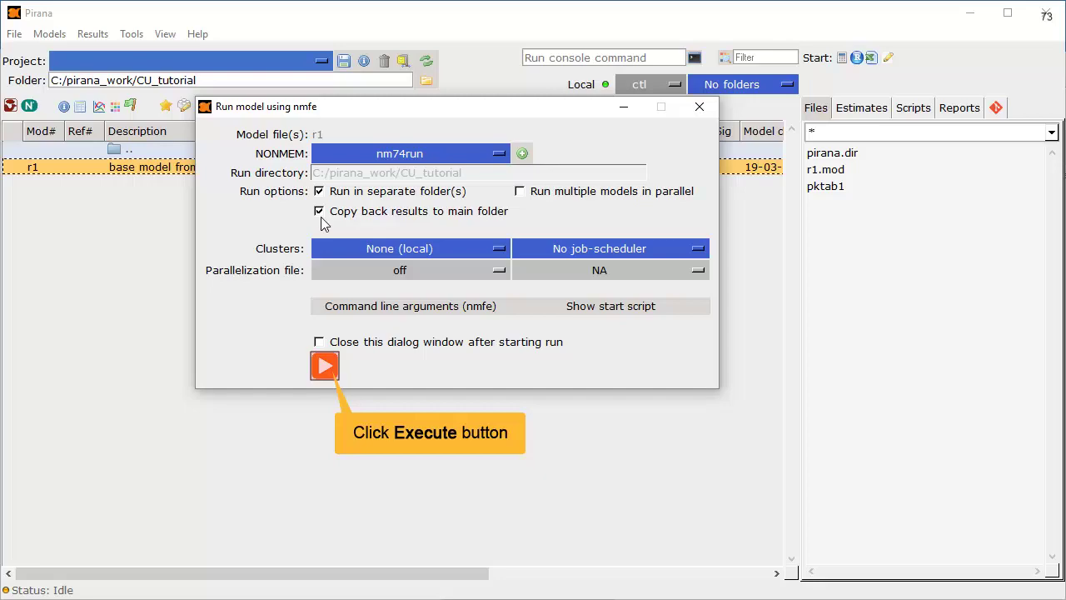
pyautogui.click(325, 367)
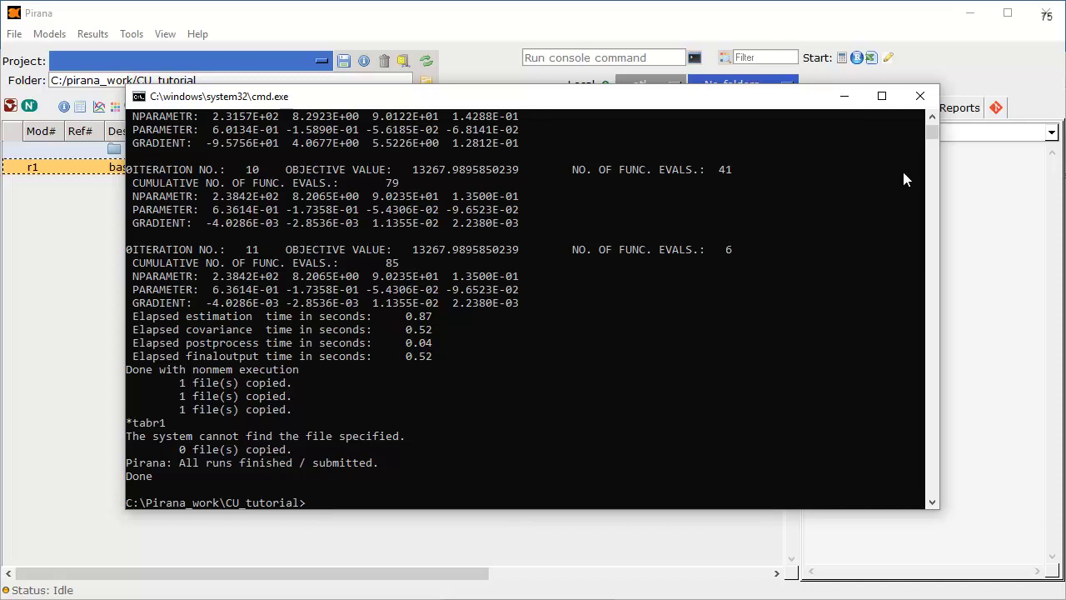
pyautogui.click(919, 96)
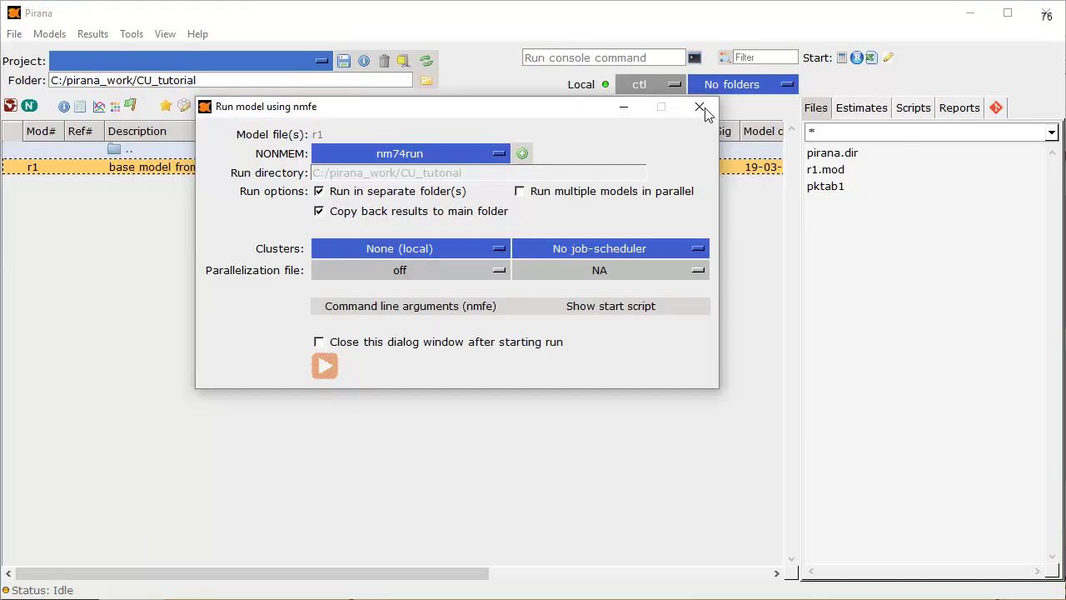
# Refresh the model list to show r1's OFV 13267.99 and open r1.lst in Notepad
pyautogui.click(700, 108)
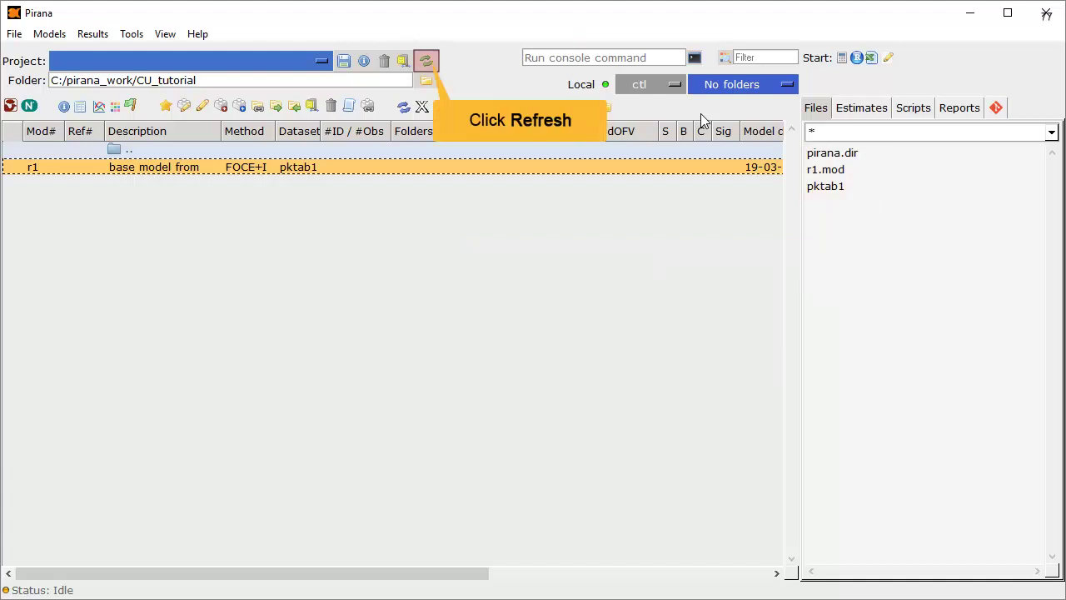
pyautogui.click(426, 61)
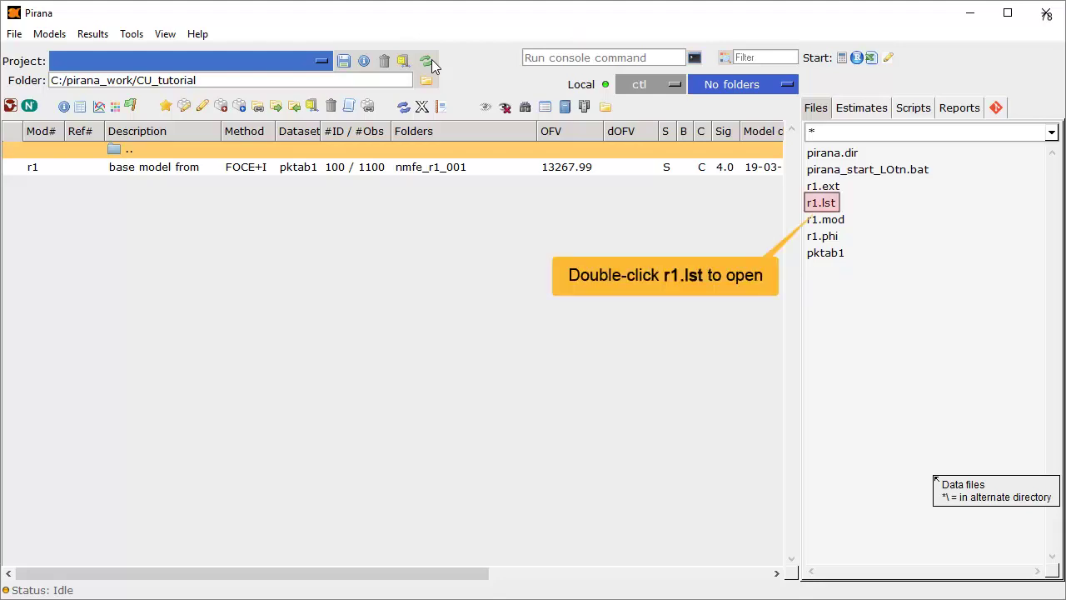
pyautogui.doubleClick(821, 202)
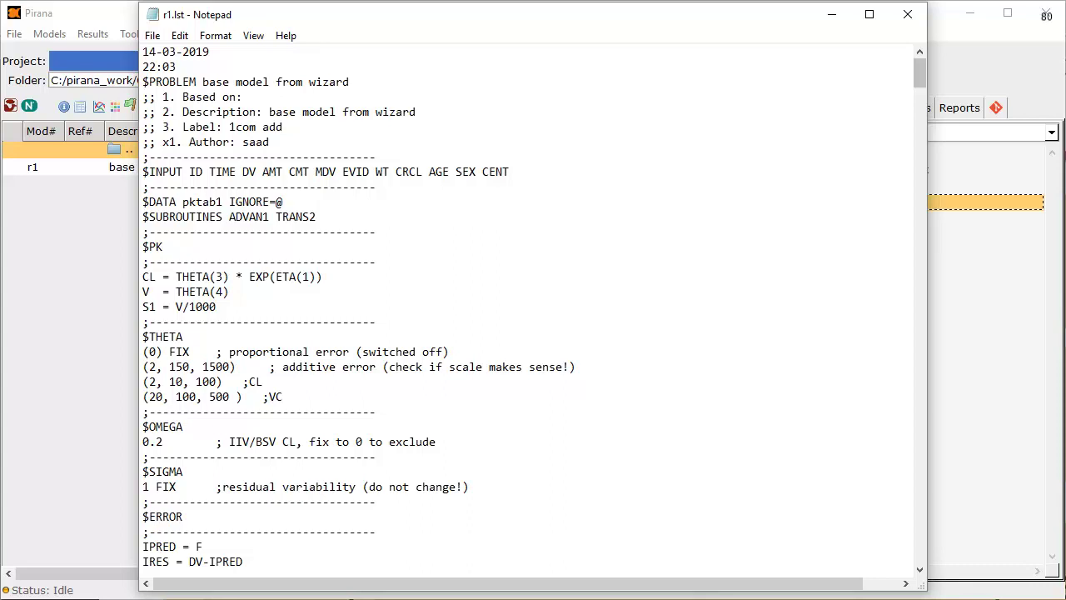
# Scroll through r1.lst down to the covariance matrix output, then close Notepad
pyautogui.press('pagedown')
pyautogui.press('pagedown')
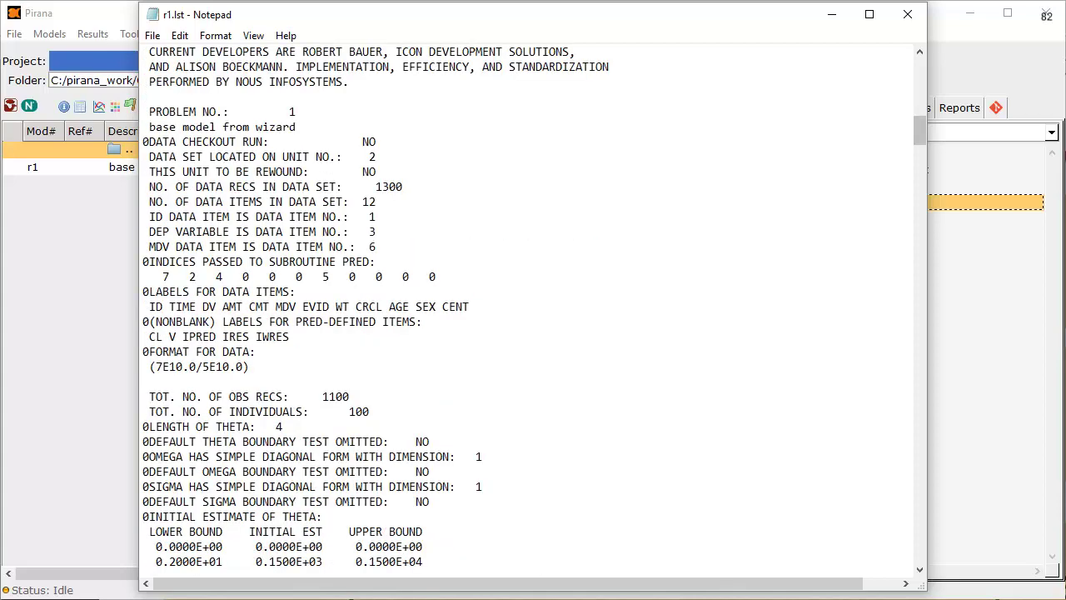
pyautogui.moveTo(919, 131); pyautogui.dragTo(919, 518)
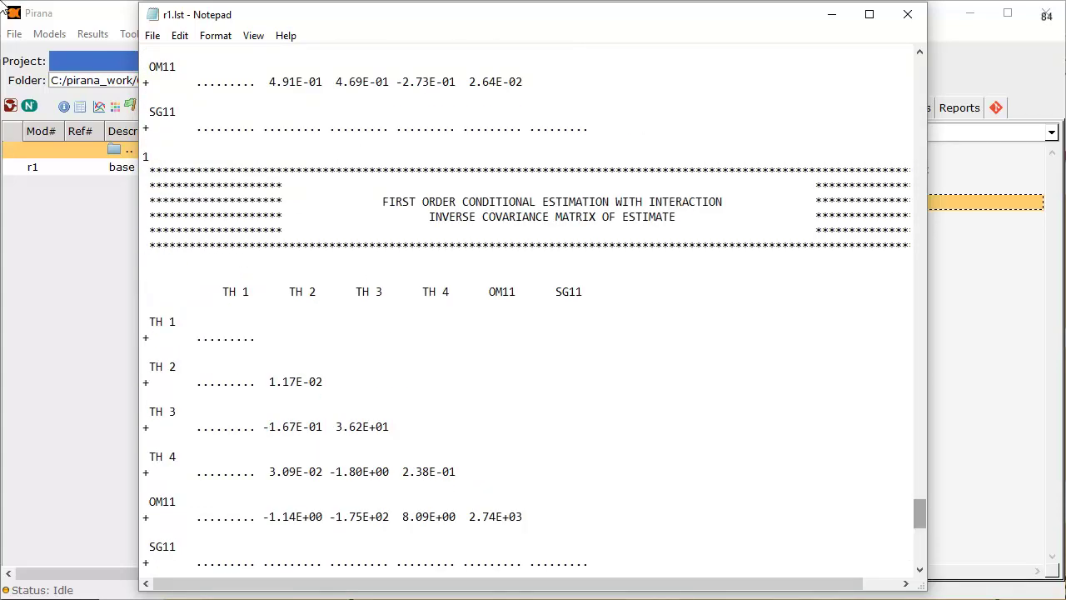
pyautogui.click(909, 17)
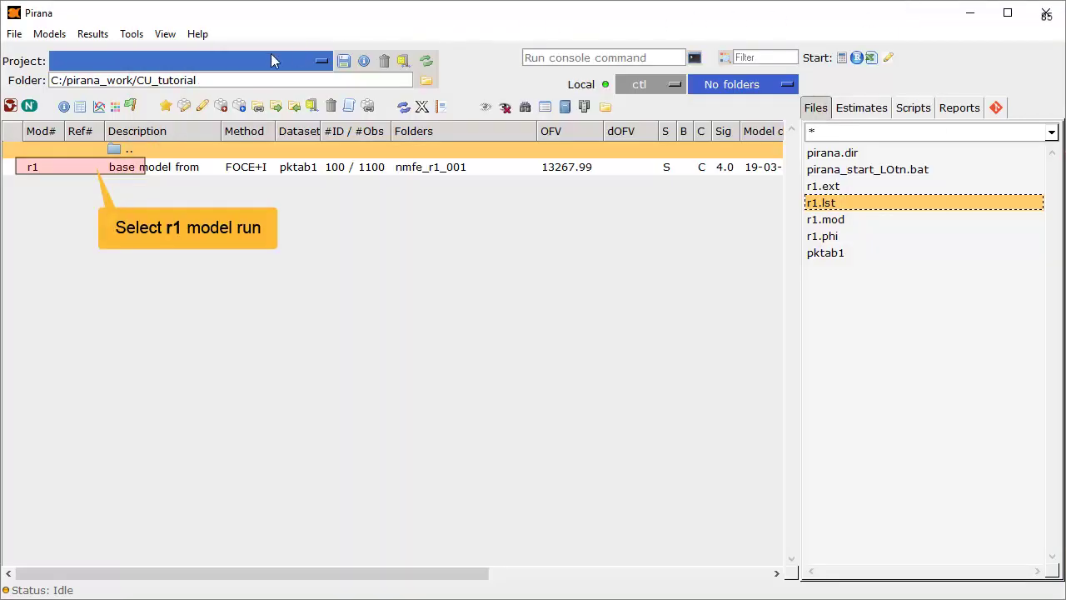
# Review r1's Theta/Omega/Sigma estimates (CL 8.21, VC 90.2), then show the script library
pyautogui.click(91, 170)
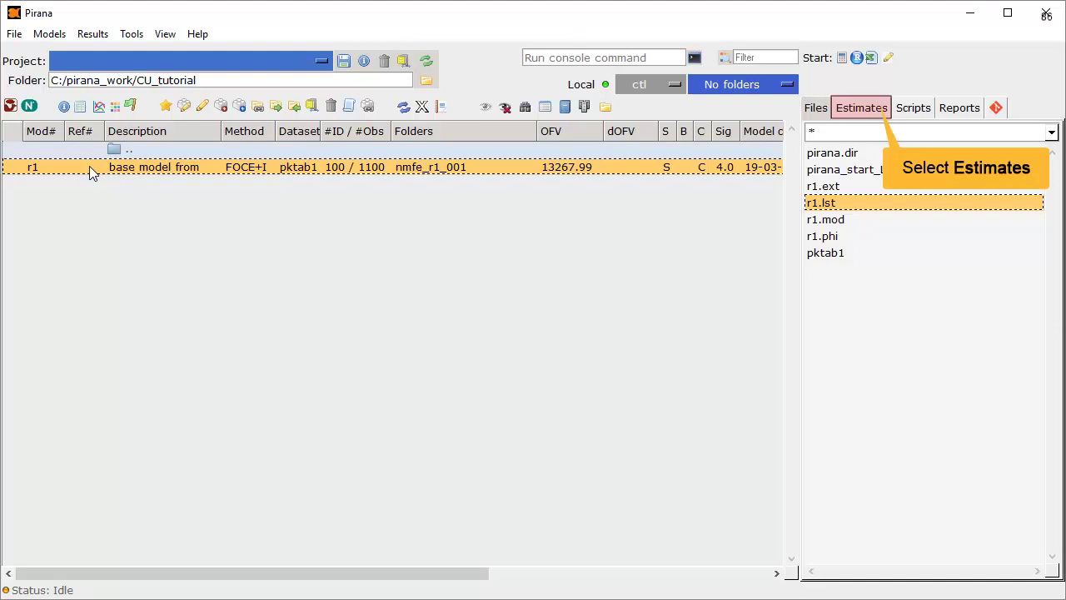
pyautogui.click(874, 111)
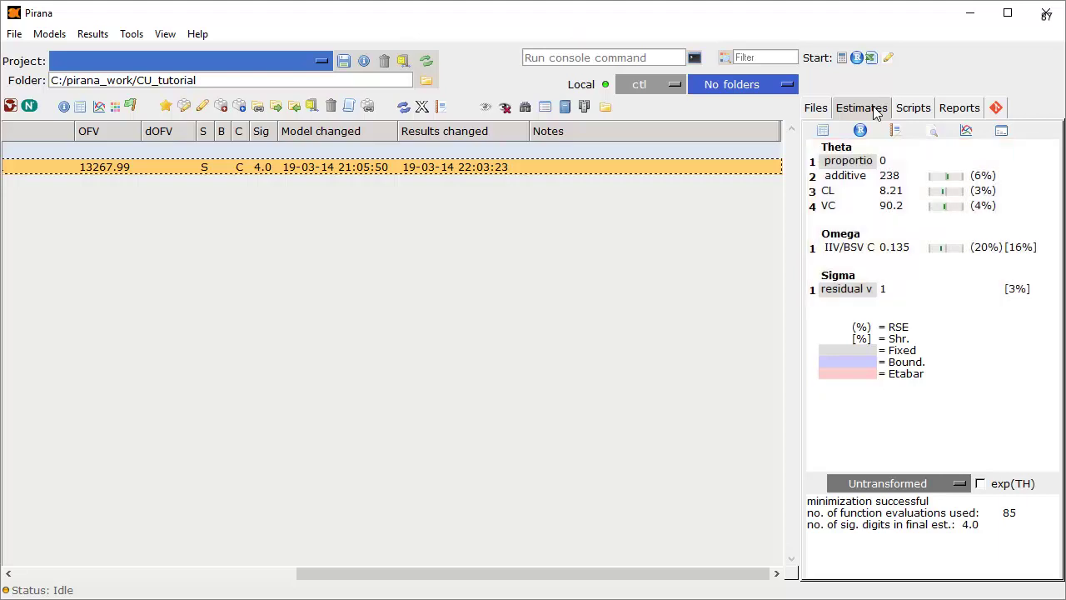
pyautogui.click(907, 112)
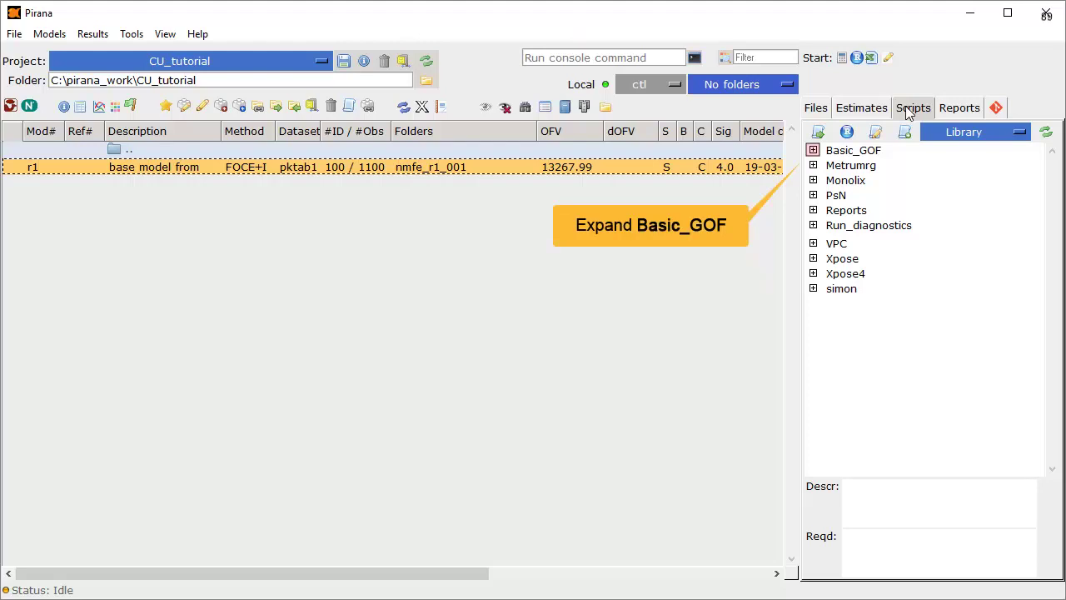
# Generate r1_GOF.pdf by running Basic_GOF's Combined_GOF.R script on r1
pyautogui.click(813, 150)
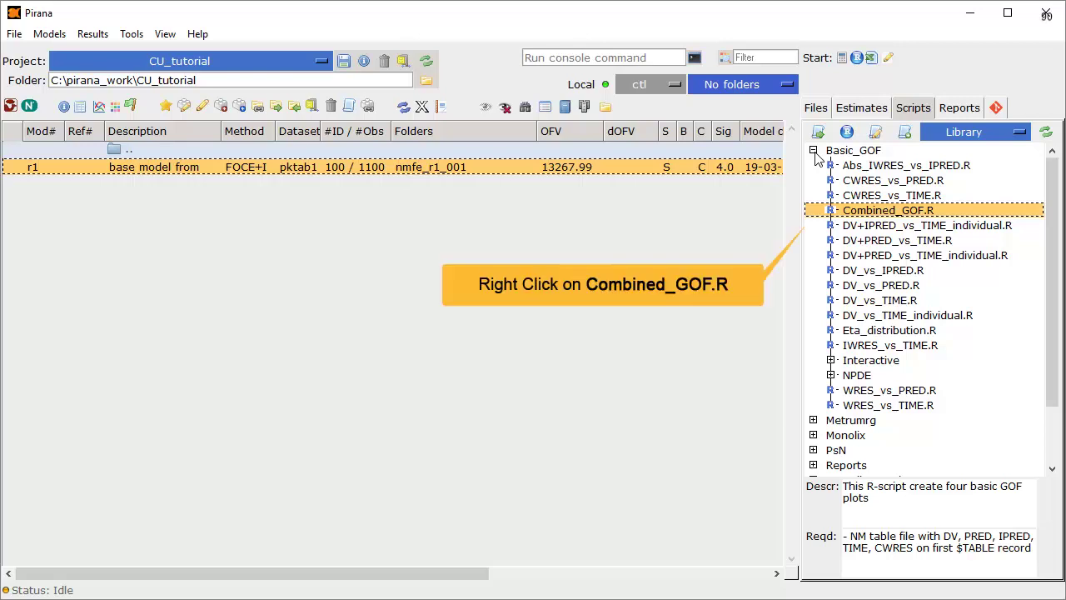
pyautogui.rightClick(846, 212)
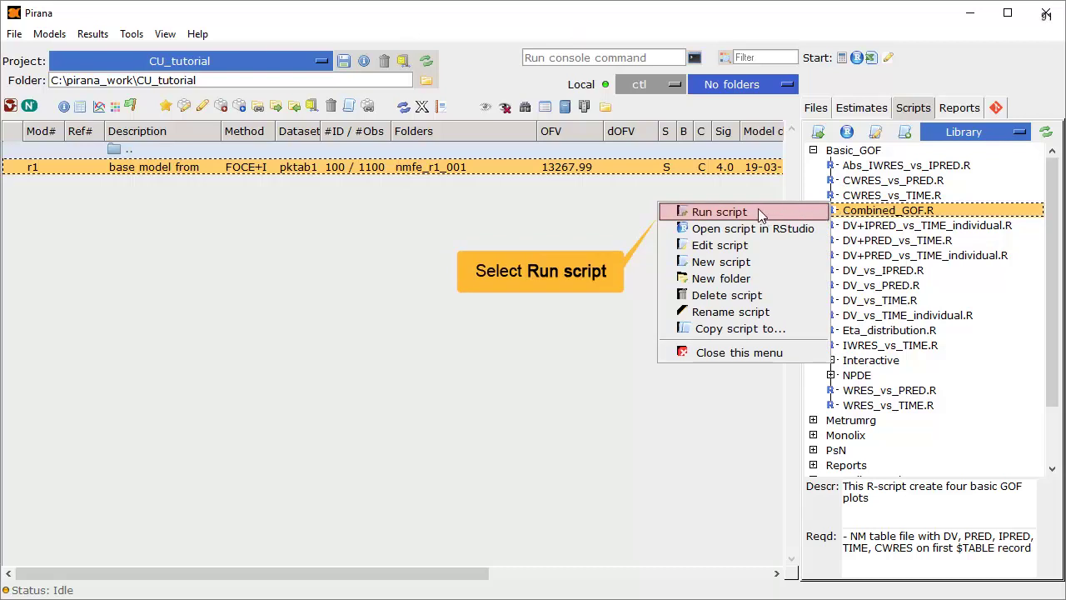
pyautogui.click(718, 213)
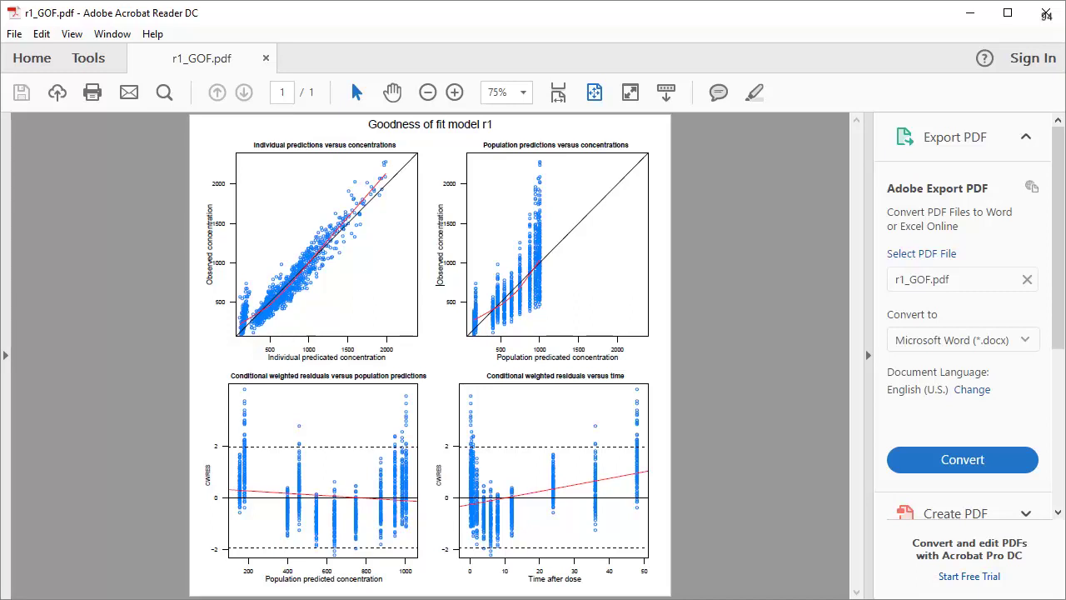
# Return from the r1_GOF.pdf plots to Pirana
pyautogui.hotkey('alt', 'Tab')
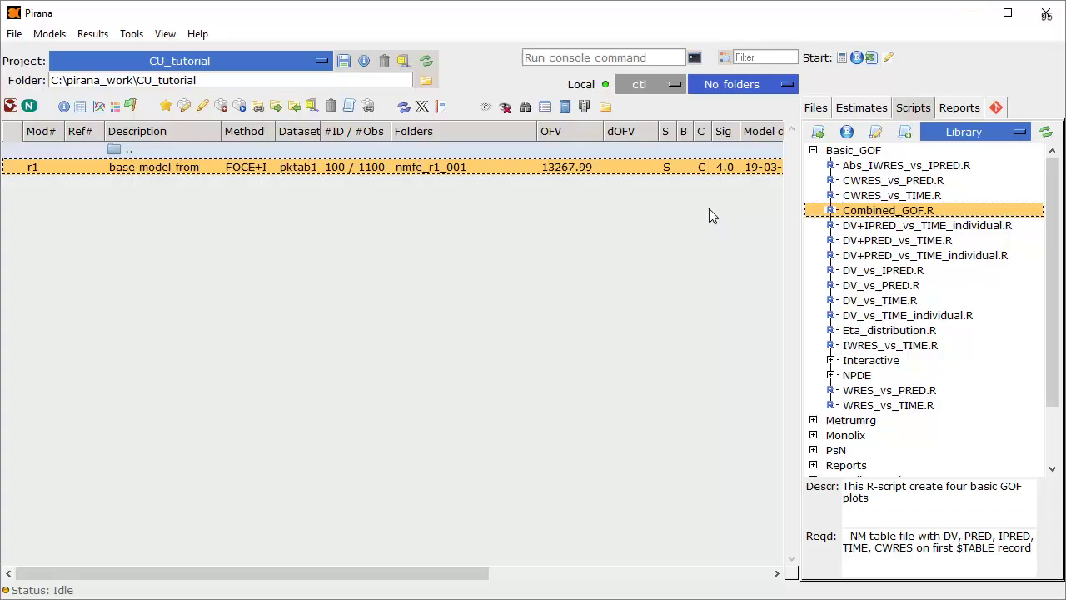
# Collapse Basic_GOF, browse Xpose4's CWRES scripts, and select CWRES_vs_PRED.R in the simon folder
pyautogui.click(814, 152)
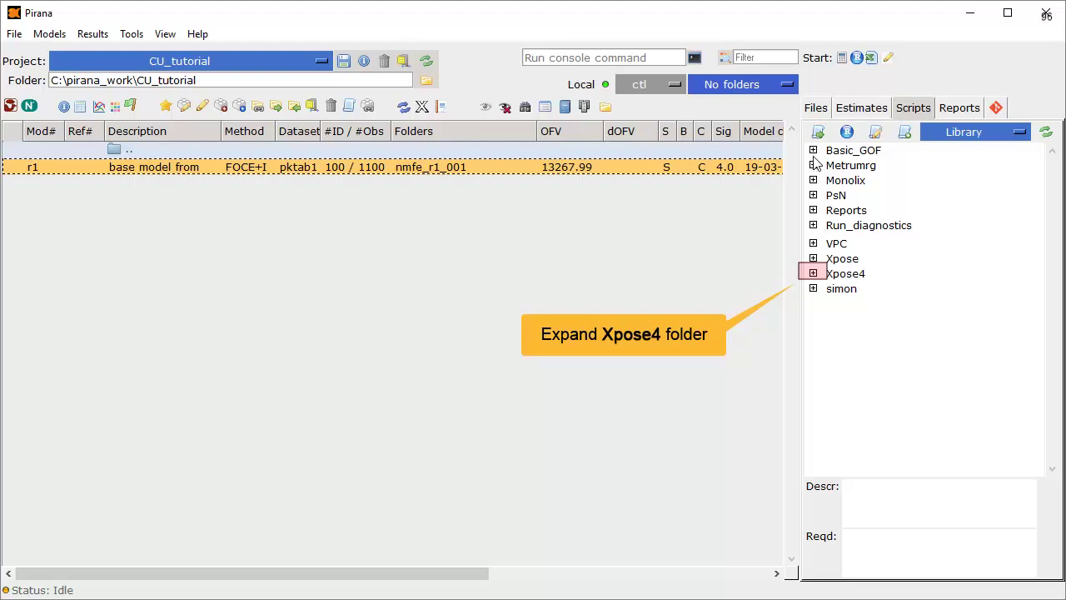
pyautogui.click(813, 274)
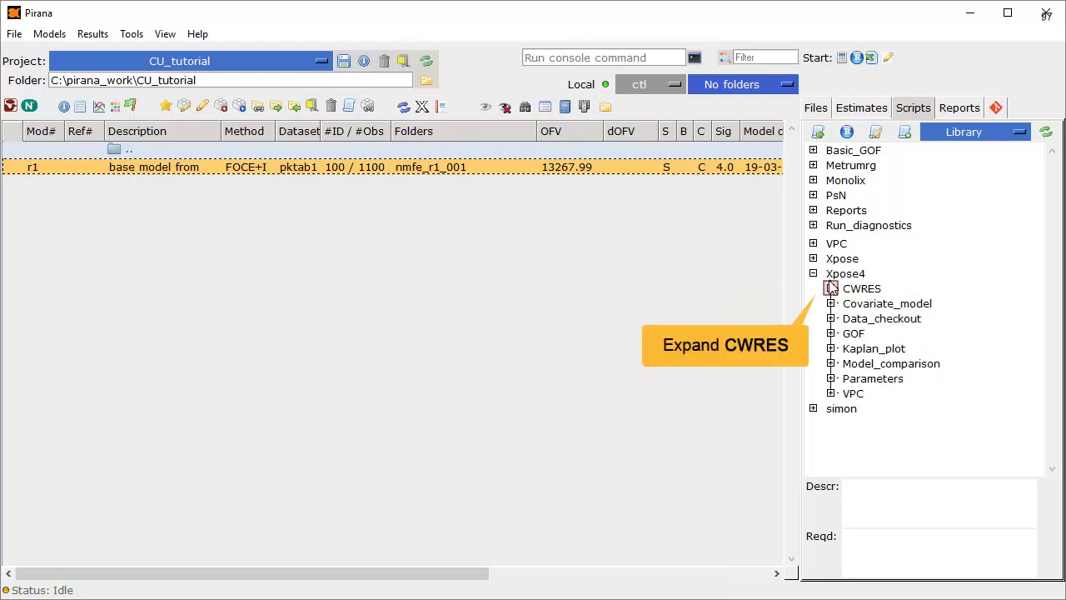
pyautogui.click(831, 289)
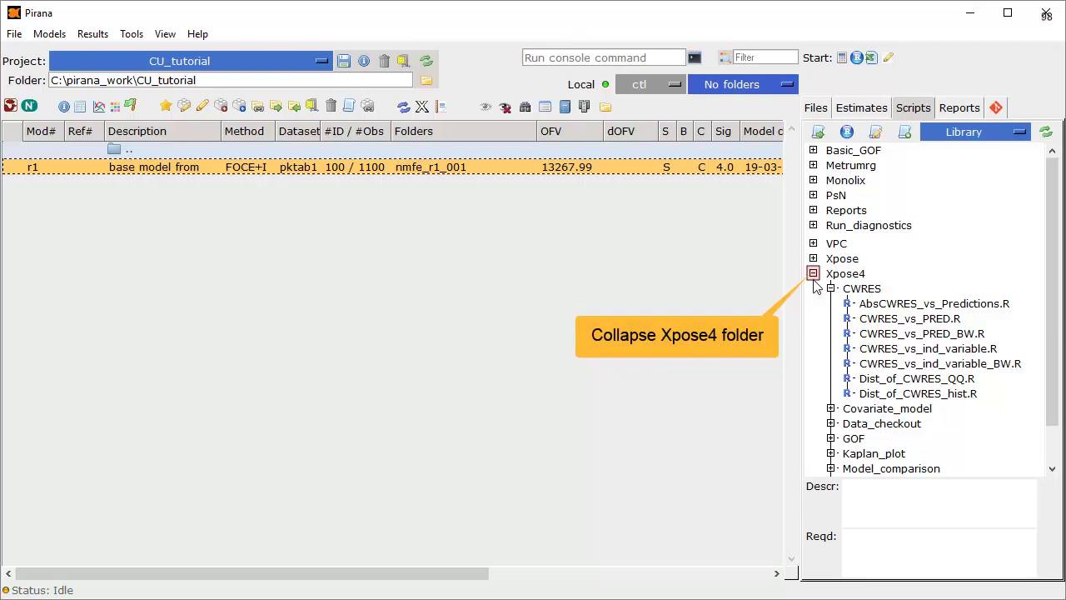
pyautogui.click(814, 274)
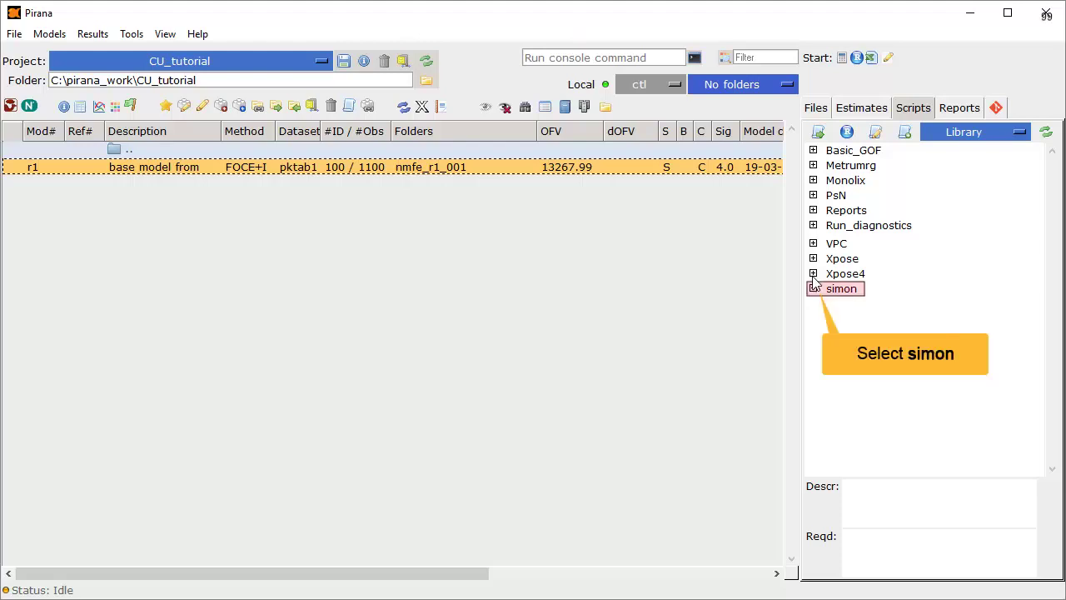
pyautogui.click(812, 288)
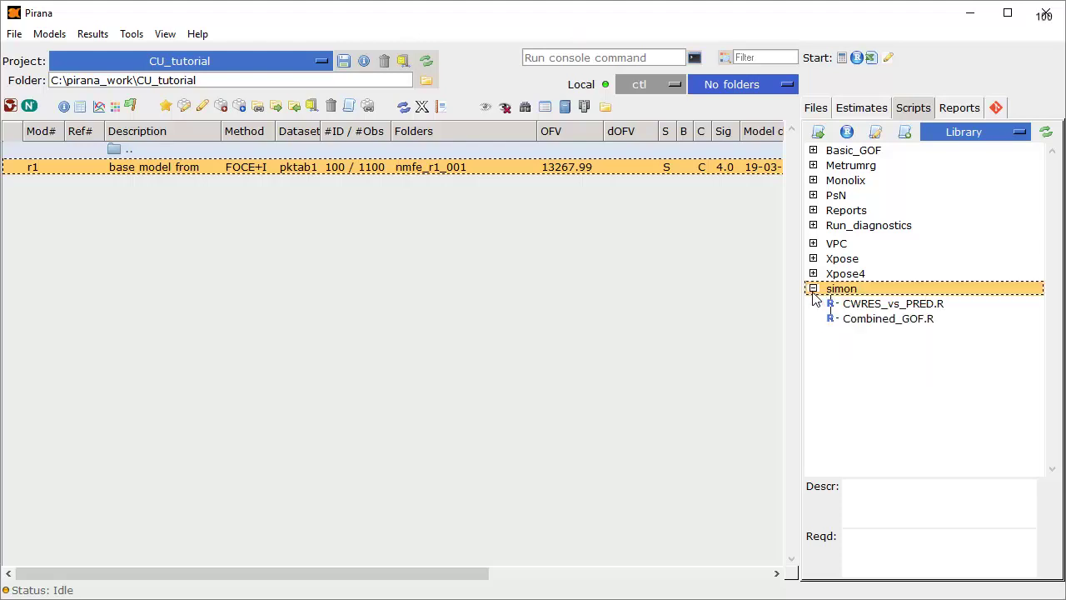
pyautogui.click(869, 307)
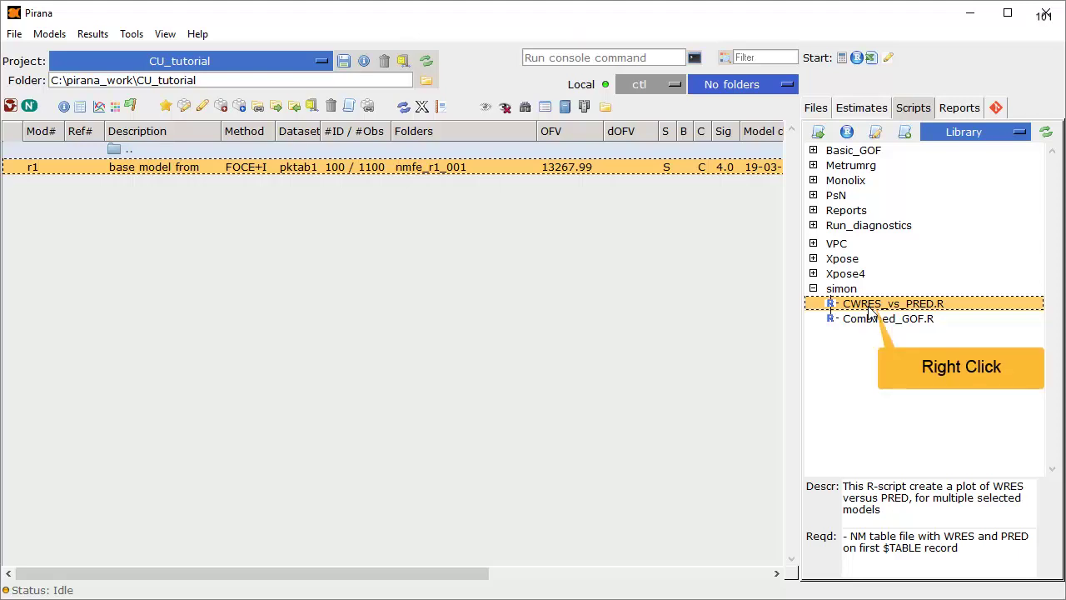
# Run CWRES_vs_PRED.R on r1 to produce r1_CWRES_vs_PRED.pdf
pyautogui.rightClick(868, 307)
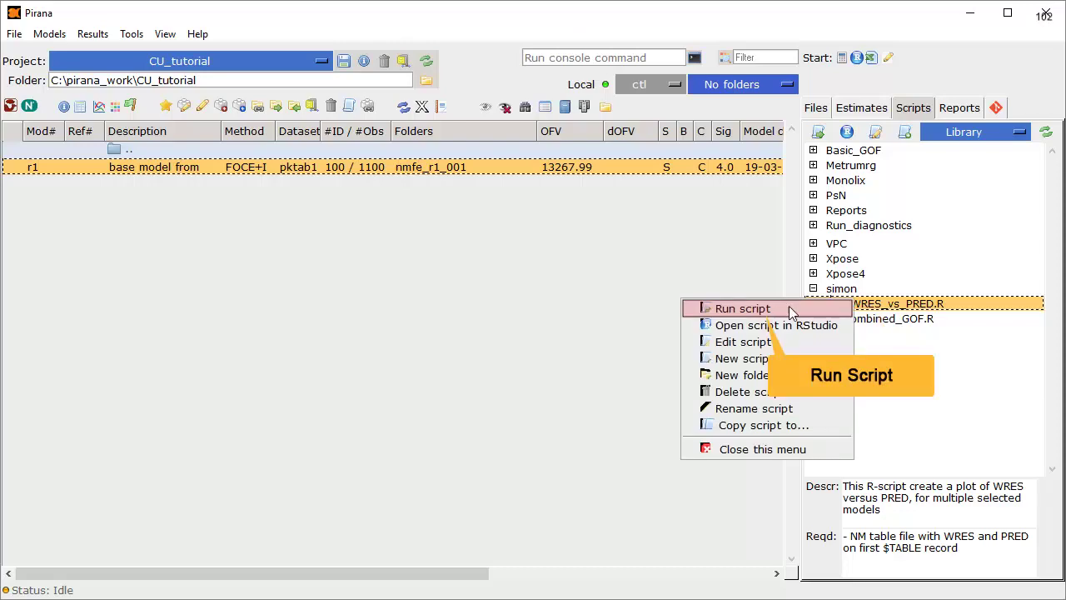
pyautogui.click(744, 310)
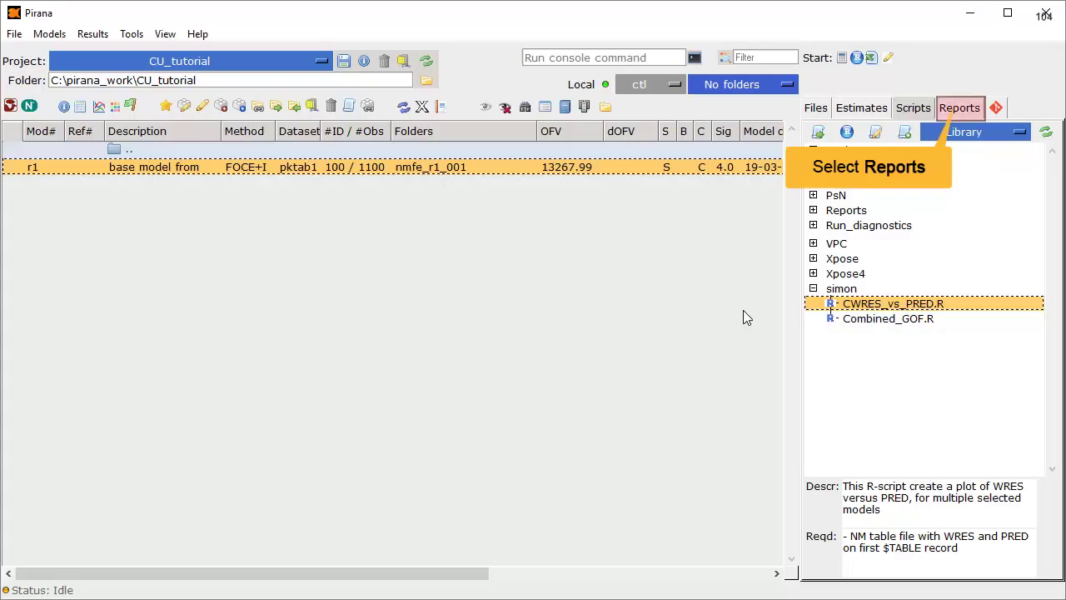
# List r1's CWRES_vs_PRED and GOF reports in the Reports panel
pyautogui.click(961, 109)
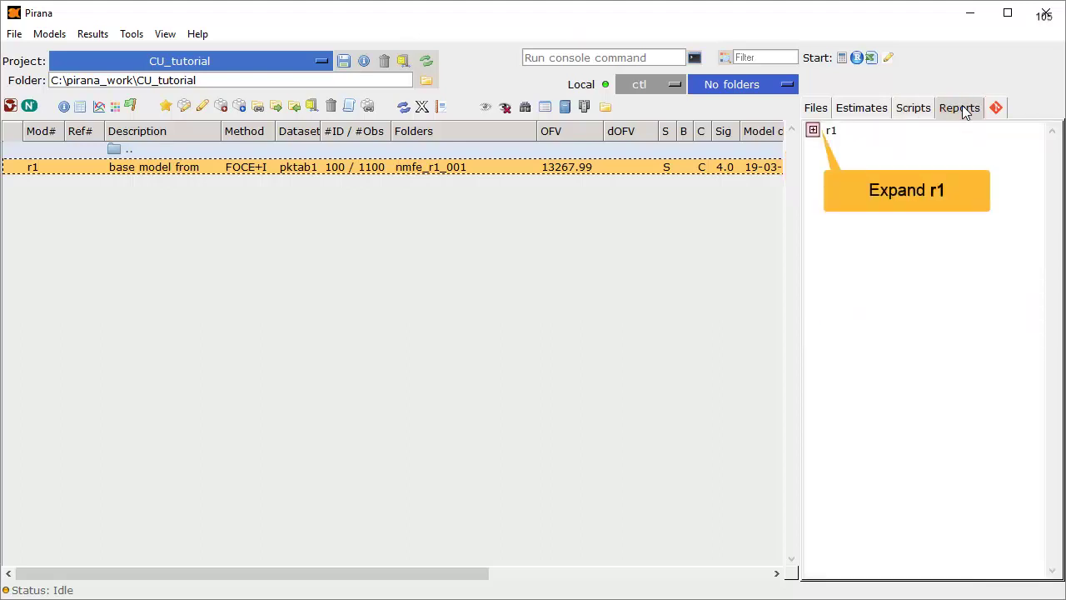
pyautogui.click(812, 130)
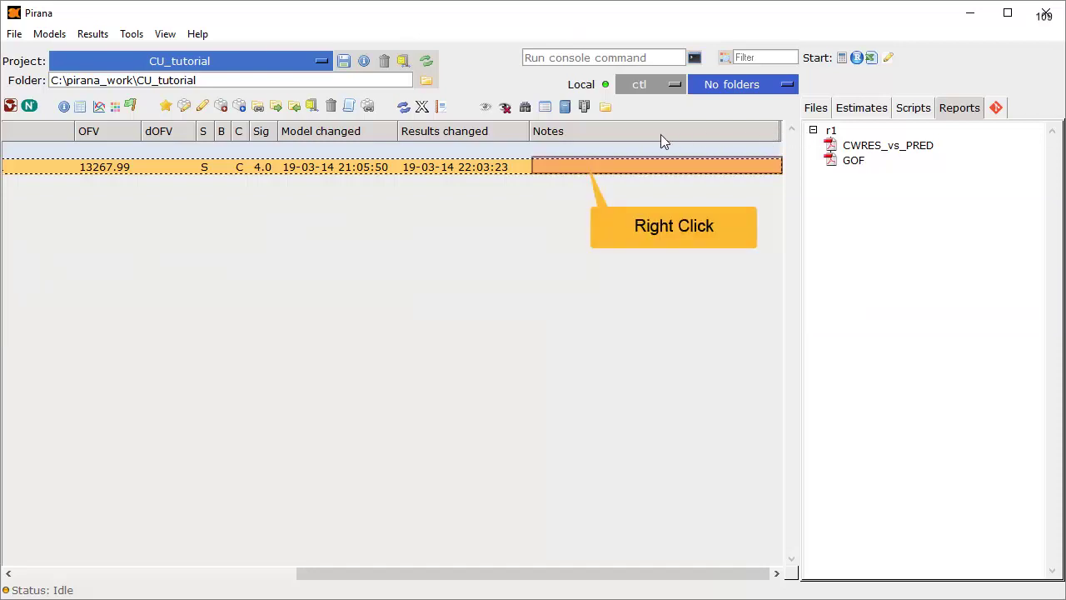
# Add and save the note 'first NONMEM run' on model r1
pyautogui.rightClick(581, 165)
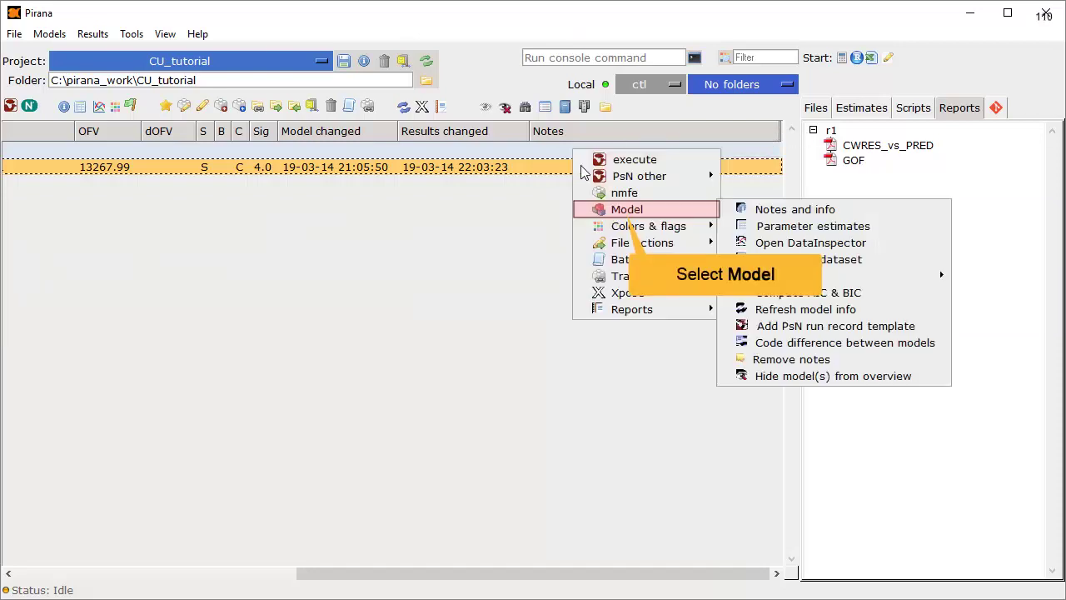
pyautogui.press('Right')
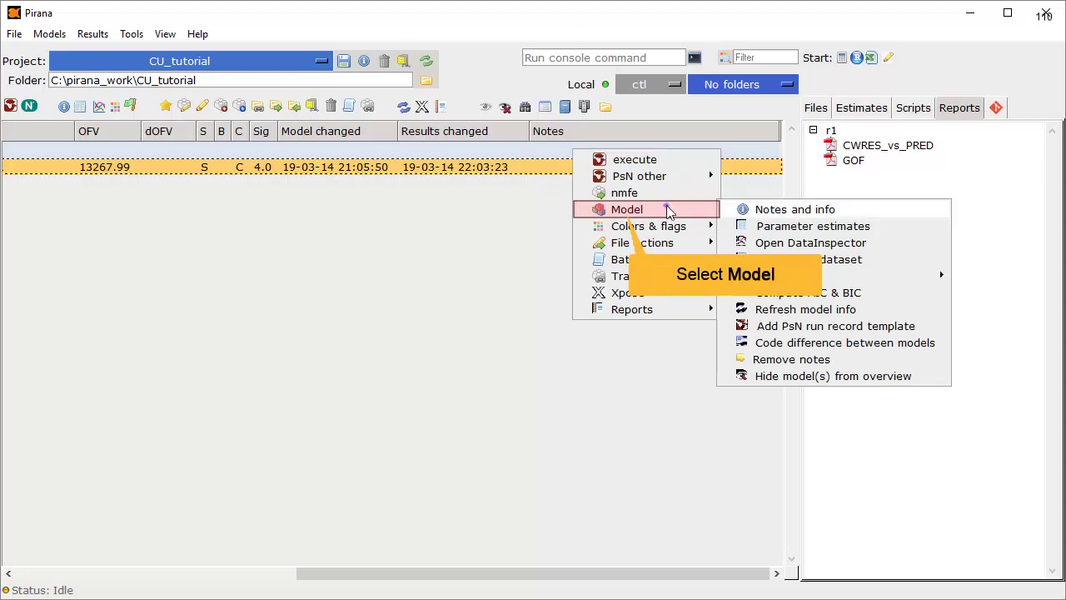
pyautogui.click(766, 209)
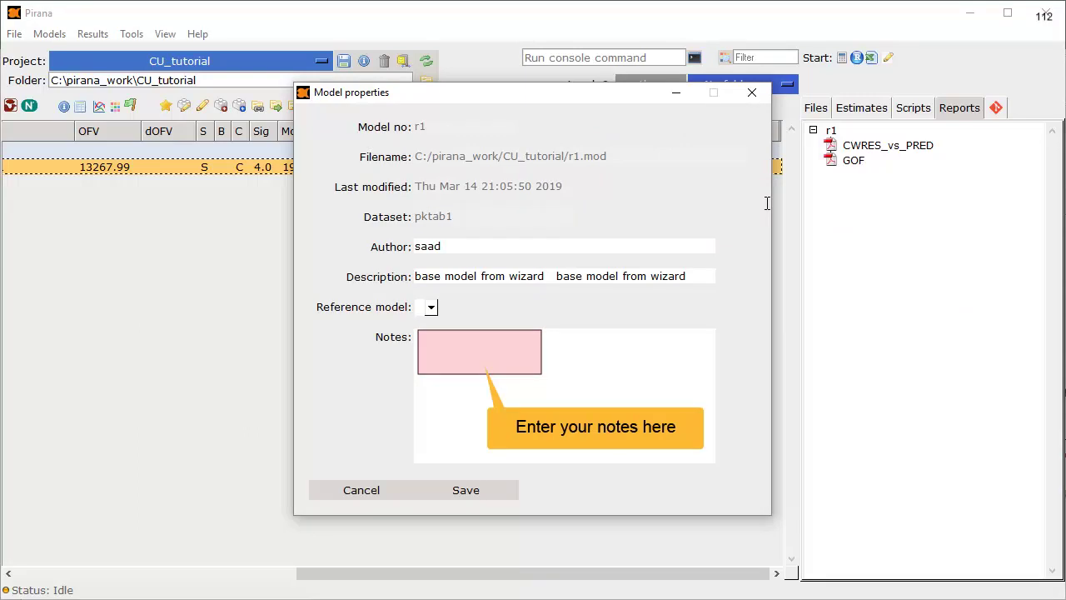
pyautogui.click(482, 354)
pyautogui.write('first NONMEM')
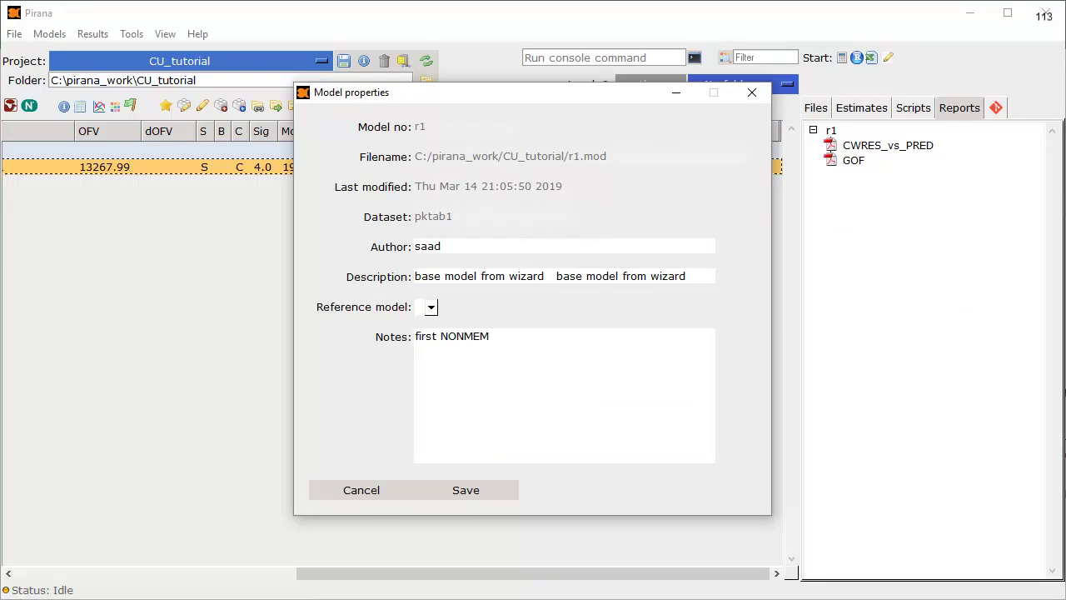
pyautogui.write(' run')
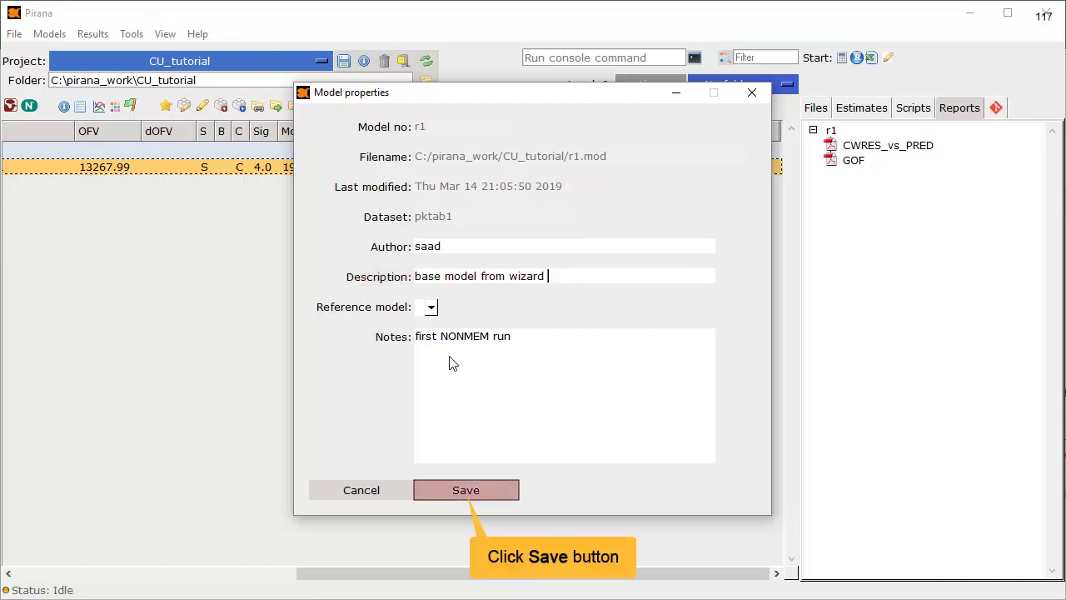
pyautogui.click(465, 500)
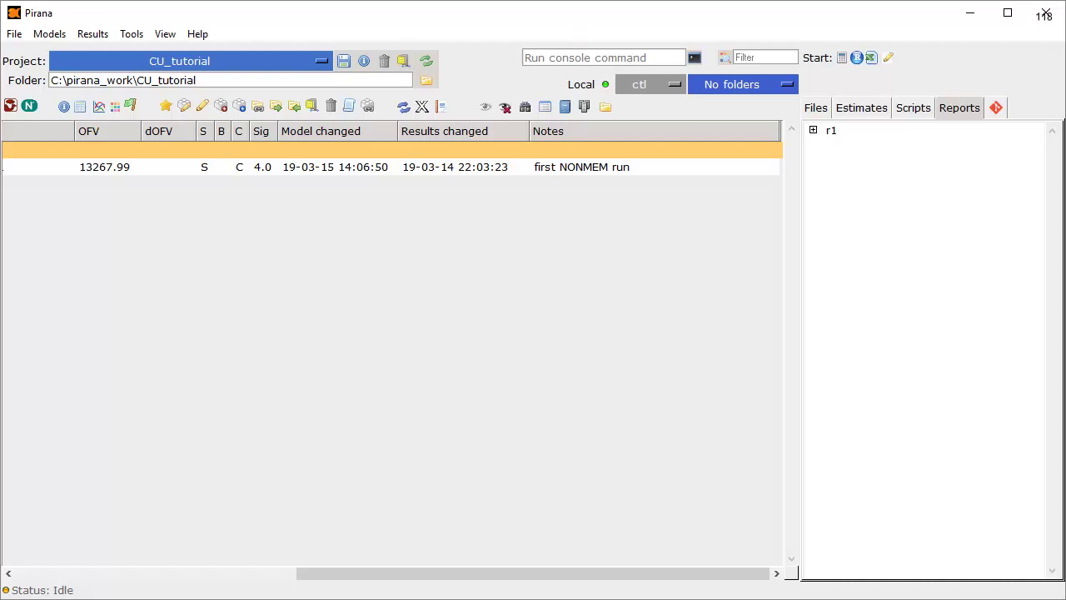